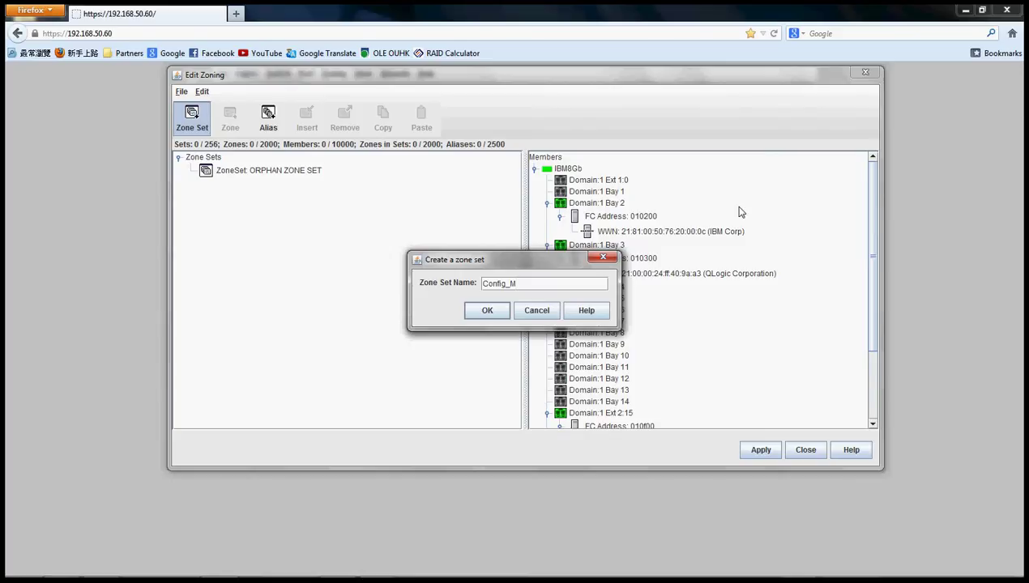
Finish creating the zone set Config_M4 and create an alias named bay3_p2.
key("Return")
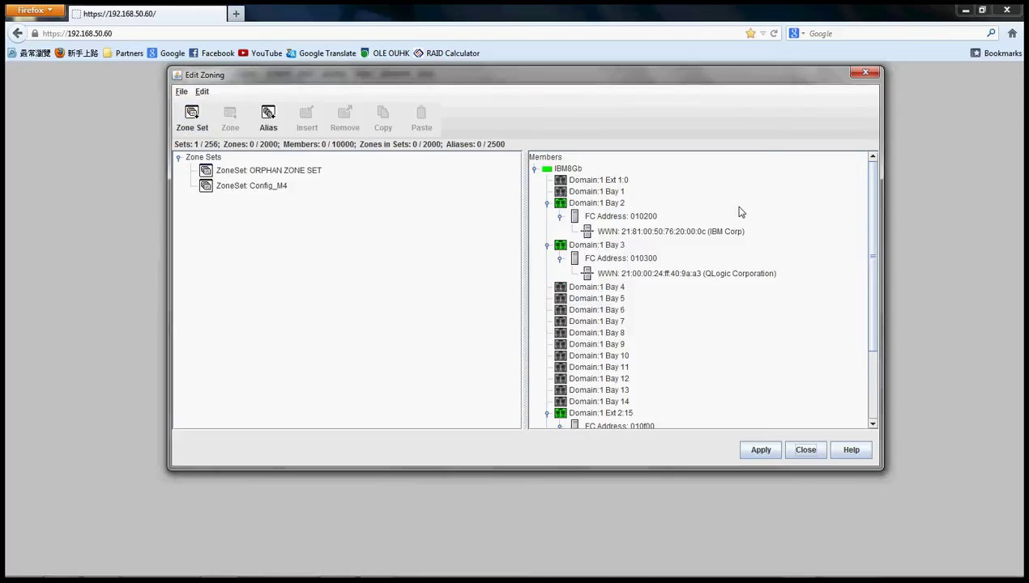
left_click(274, 127)
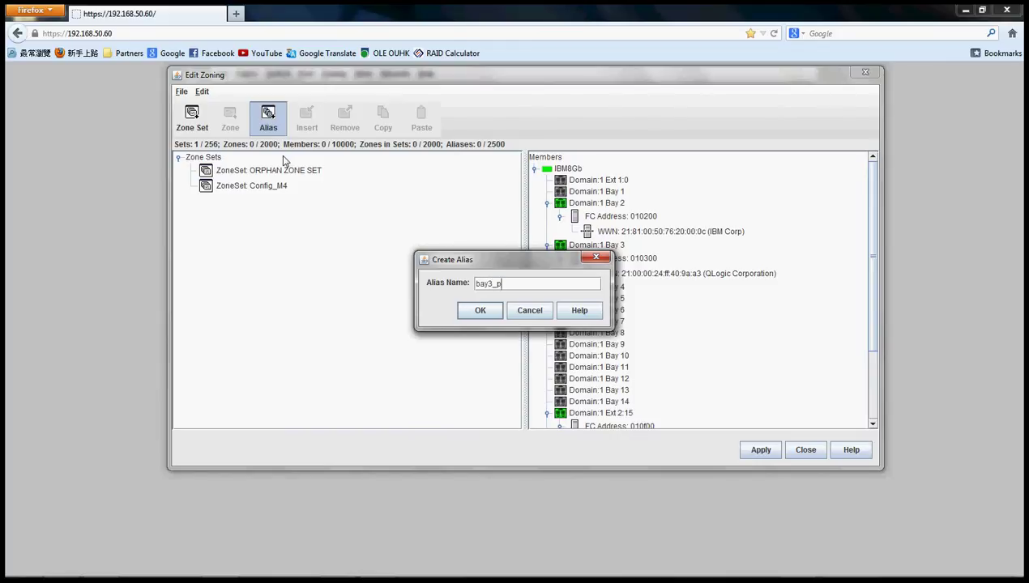
type("bay3_p2")
key("Return")
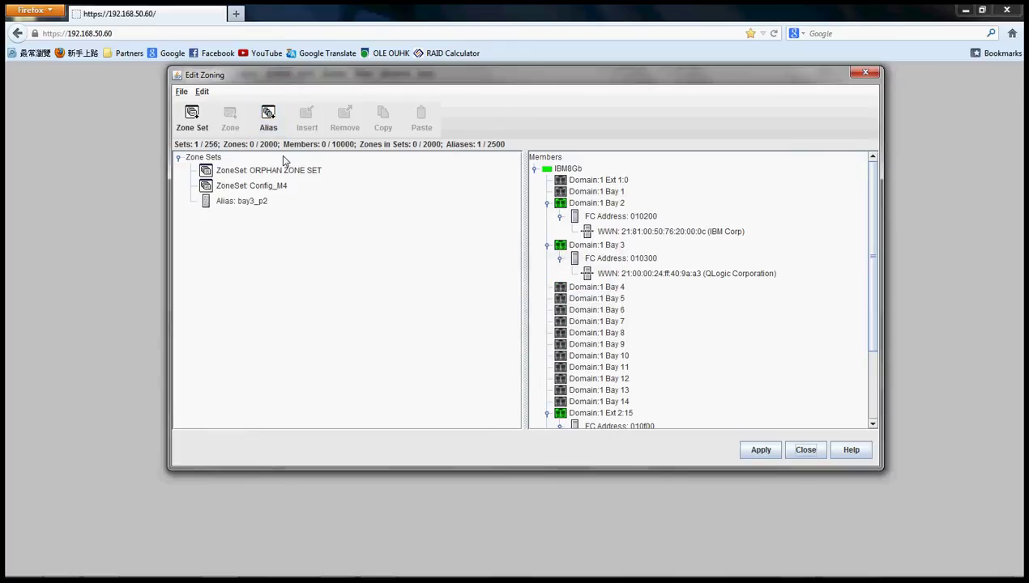
Create two more aliases named bay4_p2 and bay2_p2.
left_click(269, 120)
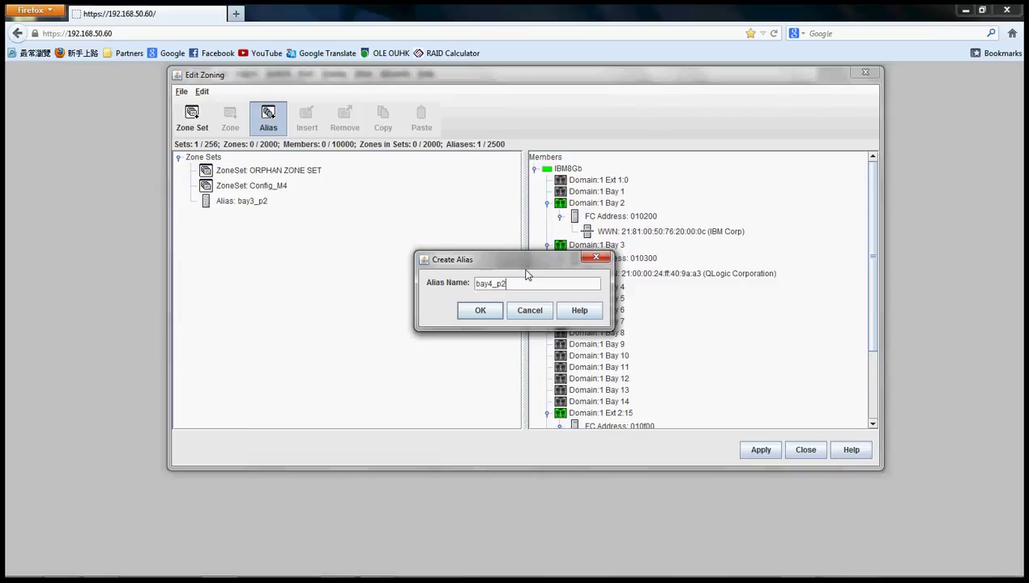
type("bay4_p2")
key("Return")
left_click(268, 120)
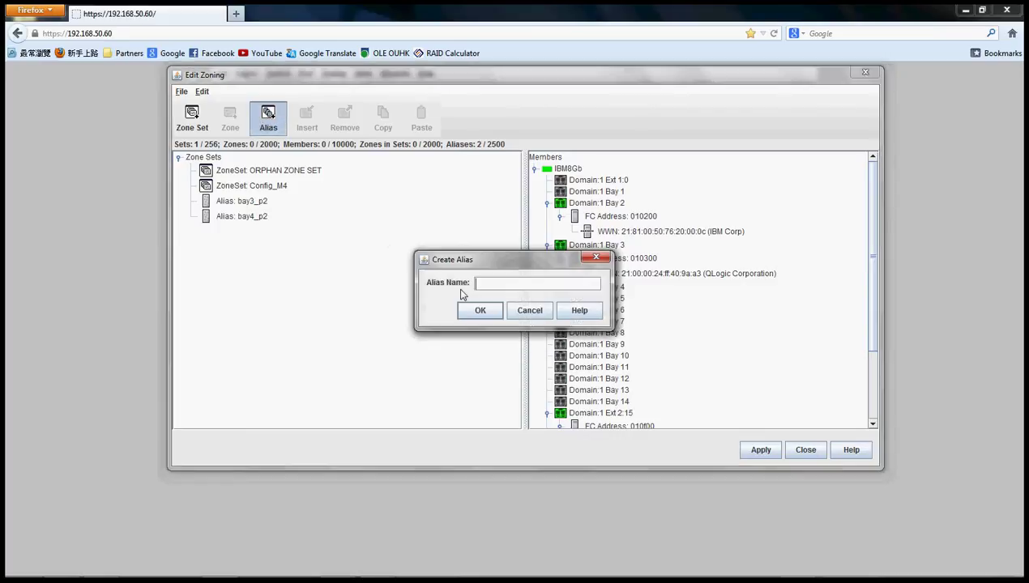
type("bay2")
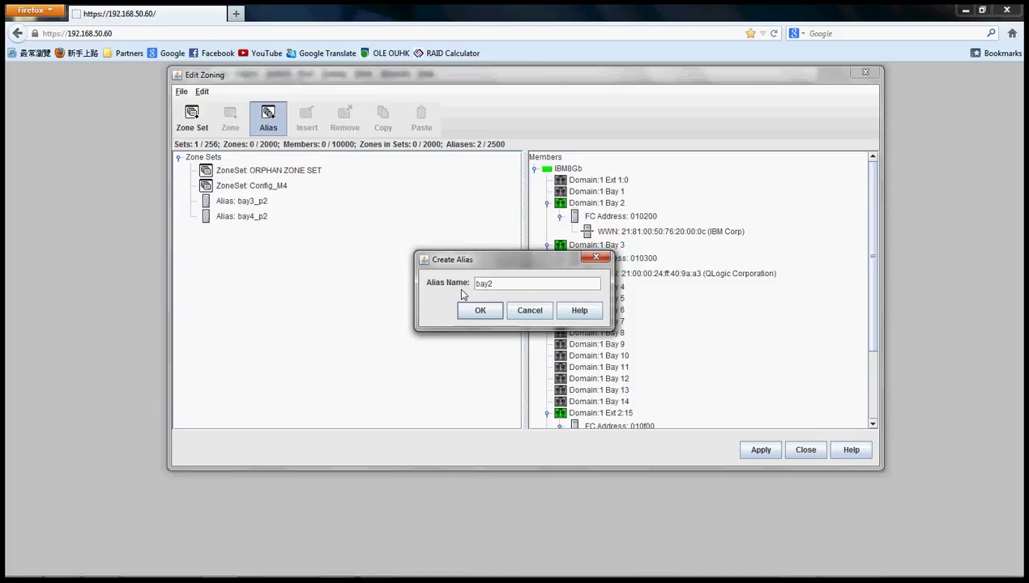
type("_p2")
key("Return")
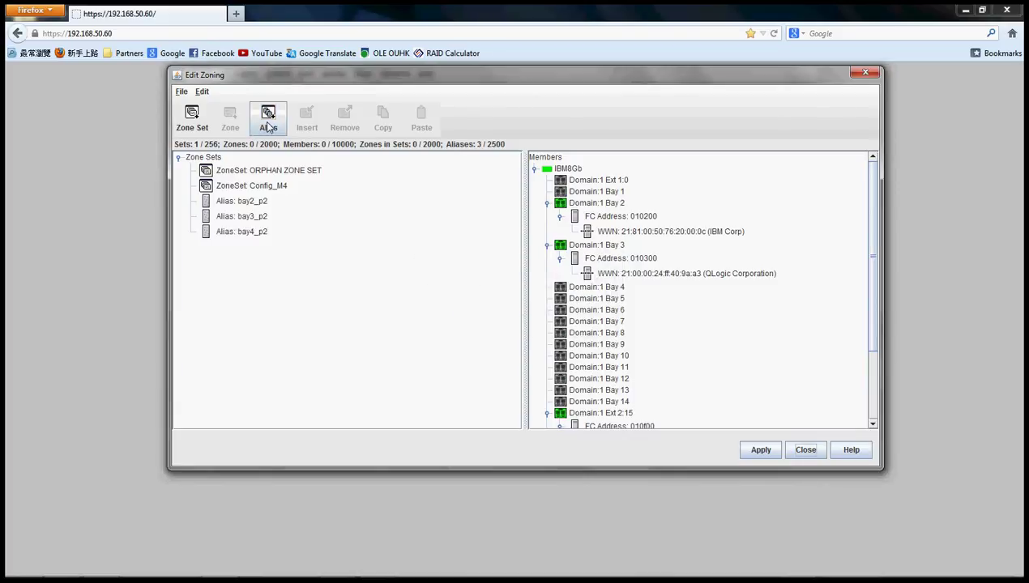
Create aliases named v7000a_p2 and v7000b_p2 for the storage ports.
left_click(268, 119)
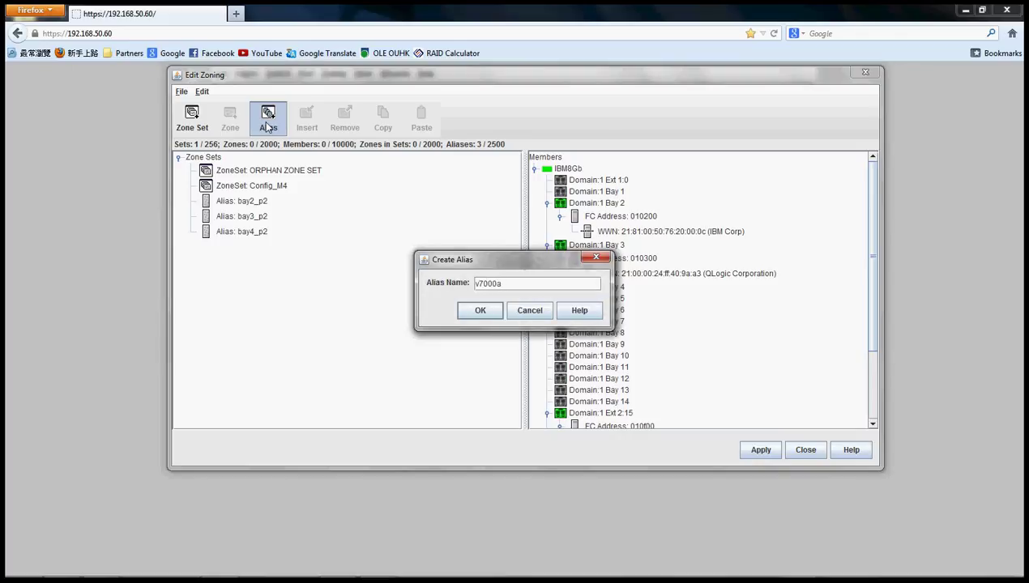
key("Return")
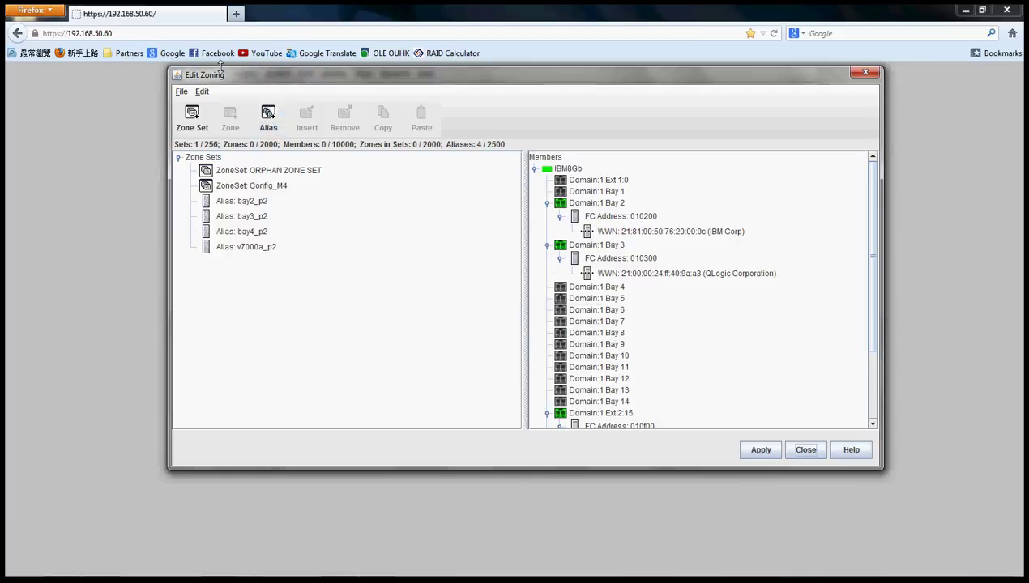
left_click(268, 121)
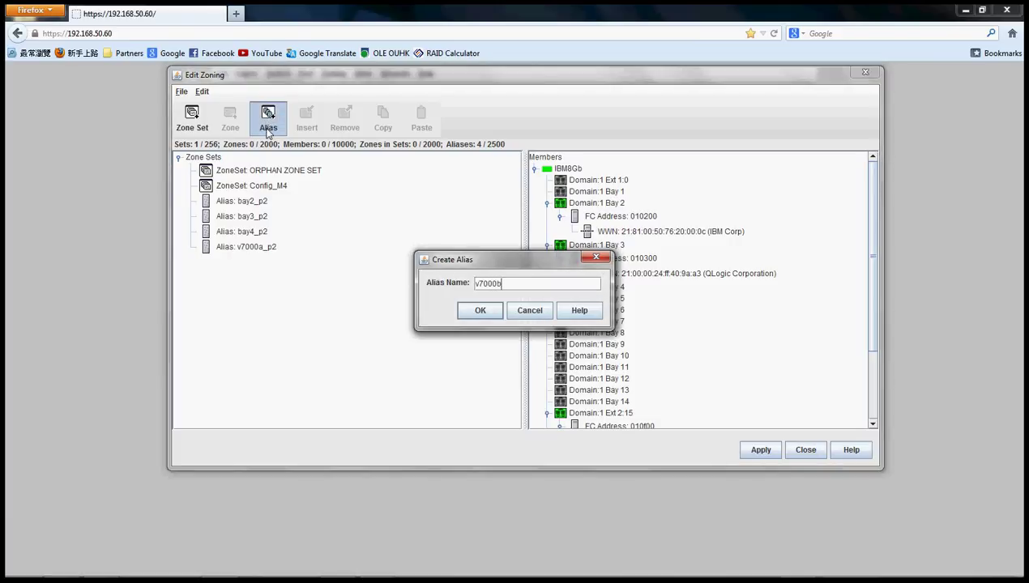
key("Return")
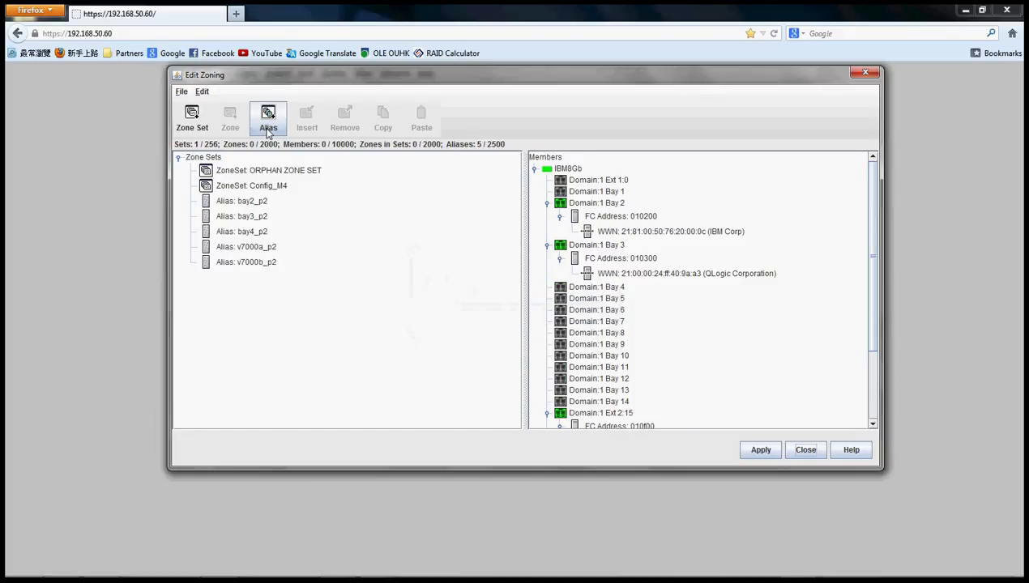
Insert the WWN 50:05:07:68:02:23:18:64 under Domain:1 Ext 2:15 into the alias v7000a_p2.
left_click(255, 248)
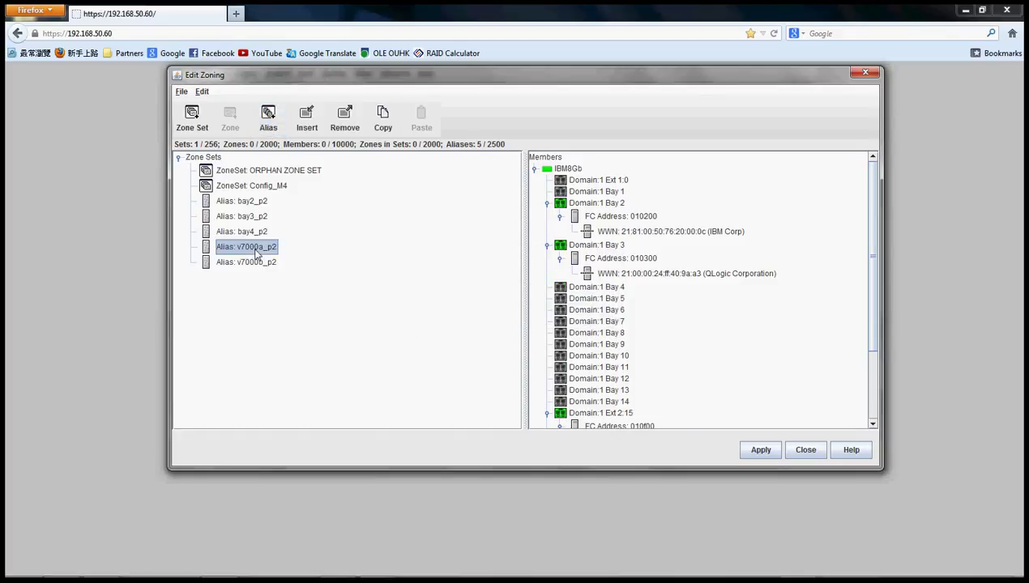
left_click_drag(870, 301, 868, 362)
scroll(868, 362, "down", 1)
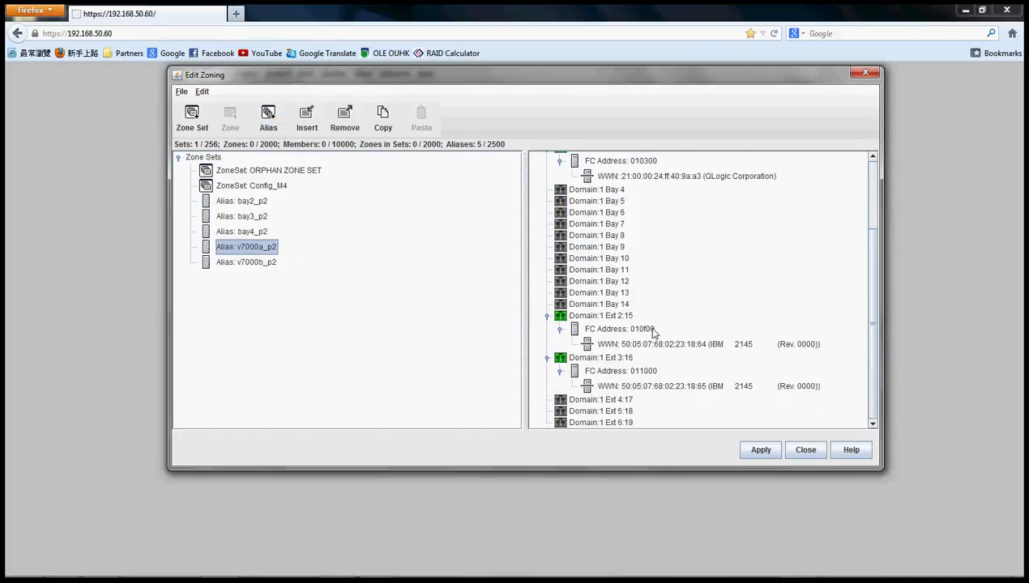
left_click(604, 343)
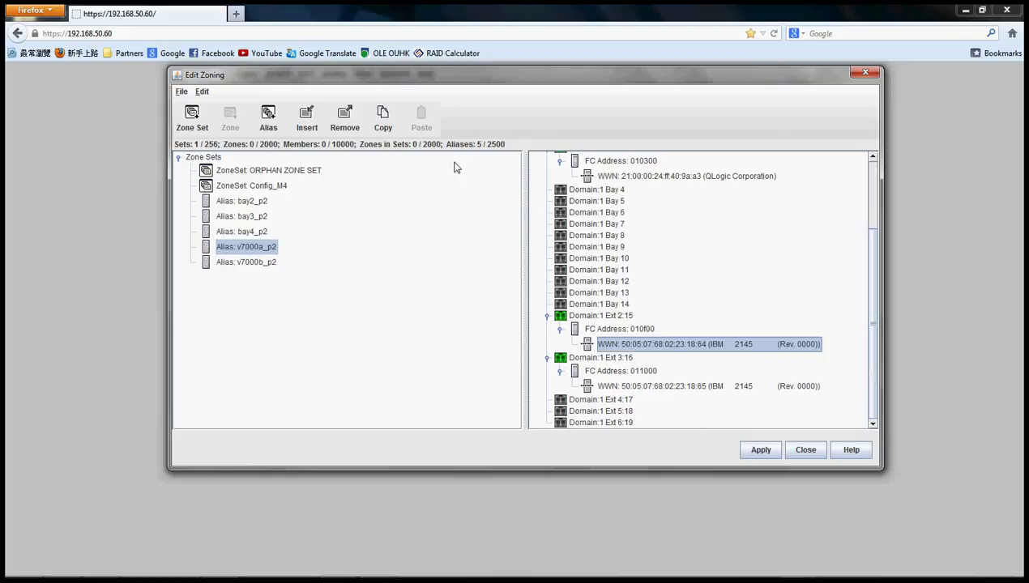
left_click(306, 120)
double_click(258, 246)
left_click(276, 265)
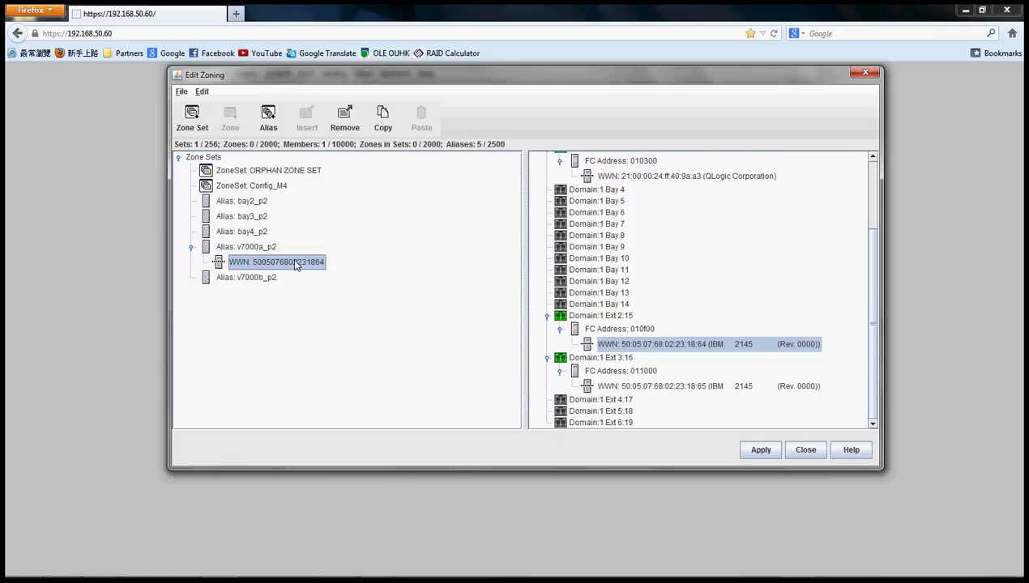
Insert the WWN 50:05:07:68:02:23:18:65 under Domain:1 Ext 3:16 into the alias v7000b_p2.
left_click(274, 278)
left_click(636, 387)
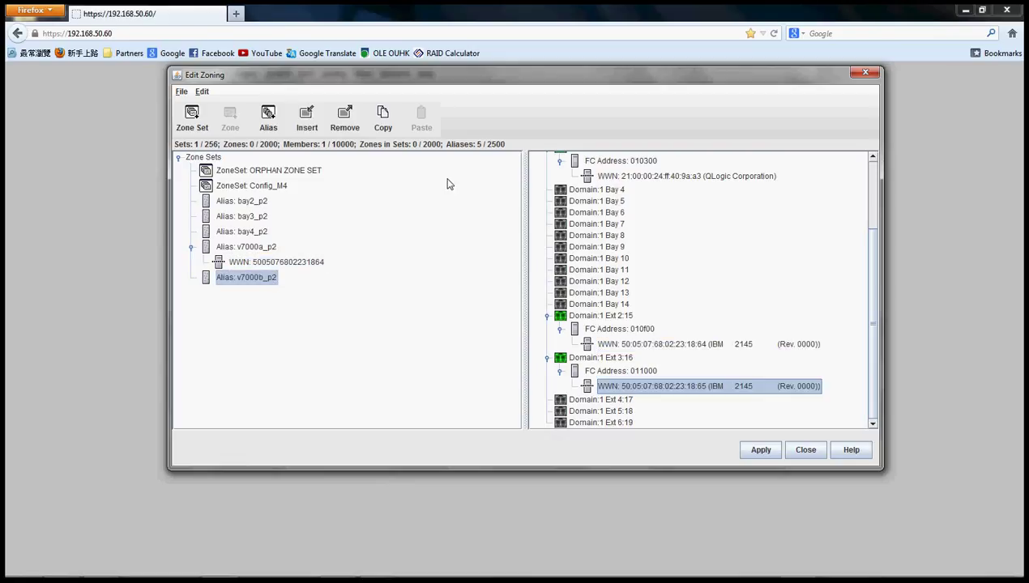
left_click(306, 120)
left_click(277, 297)
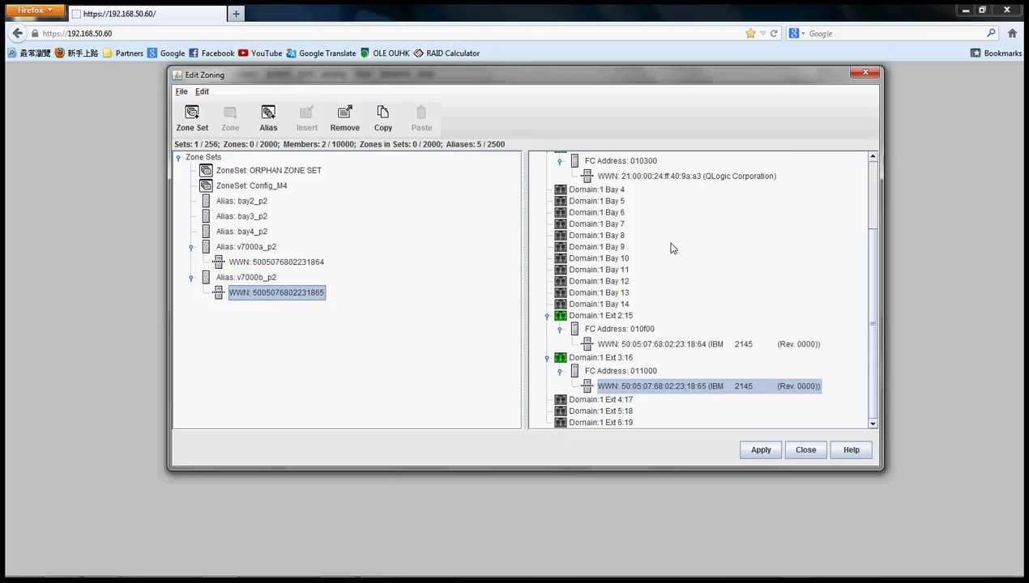
Insert the WWN 21:81:00:50:76:20:00:0c under Domain:1 Bay 2 into the alias bay2_p2.
scroll(867, 286, "up", 1)
scroll(866, 286, "up", 3)
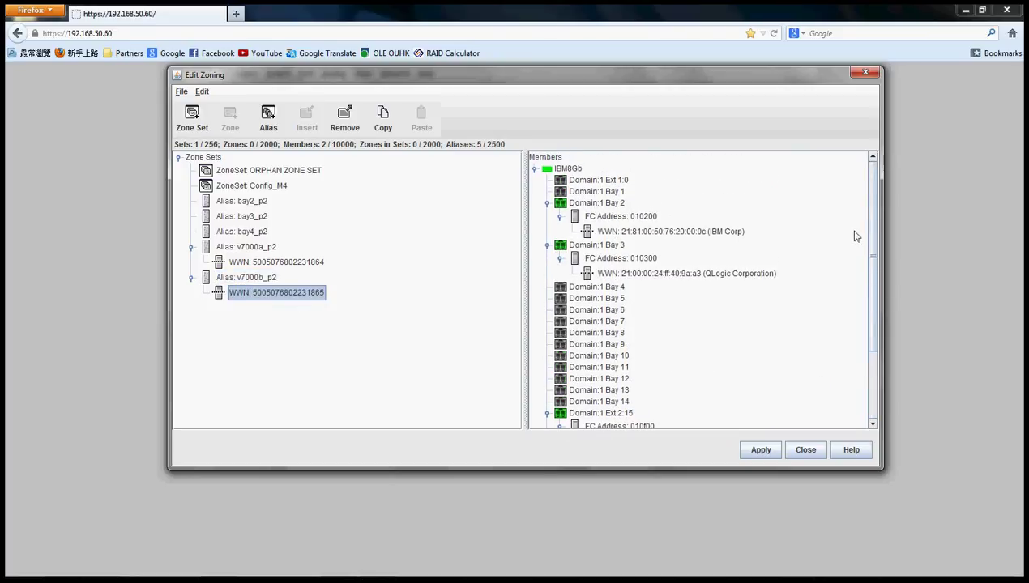
left_click(646, 233)
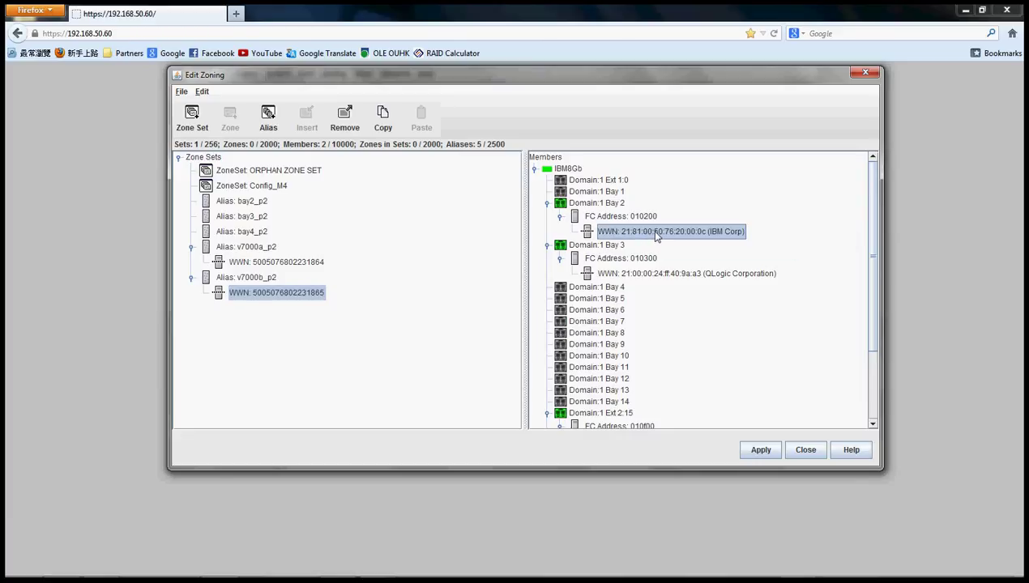
left_click(235, 202)
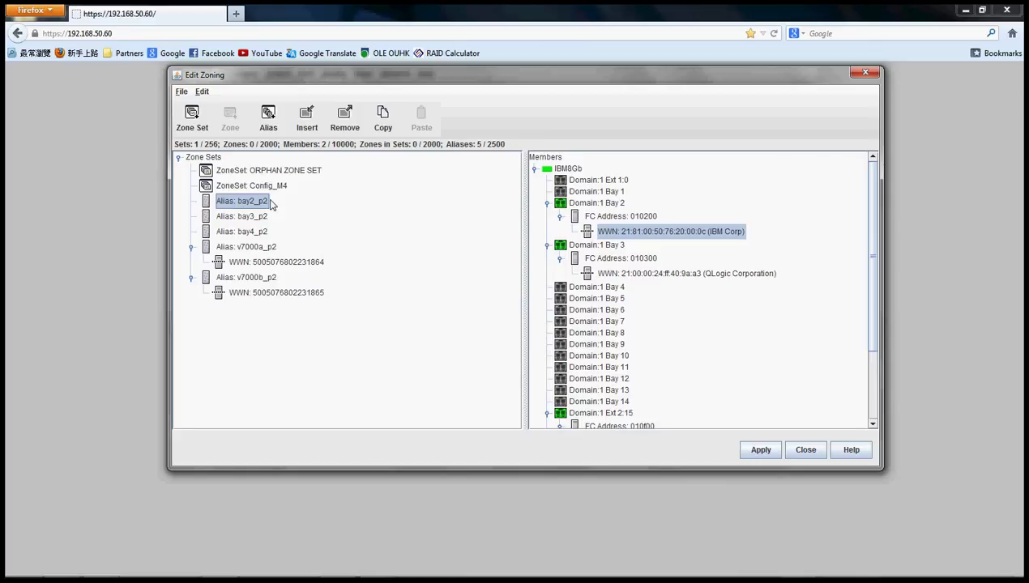
left_click(308, 126)
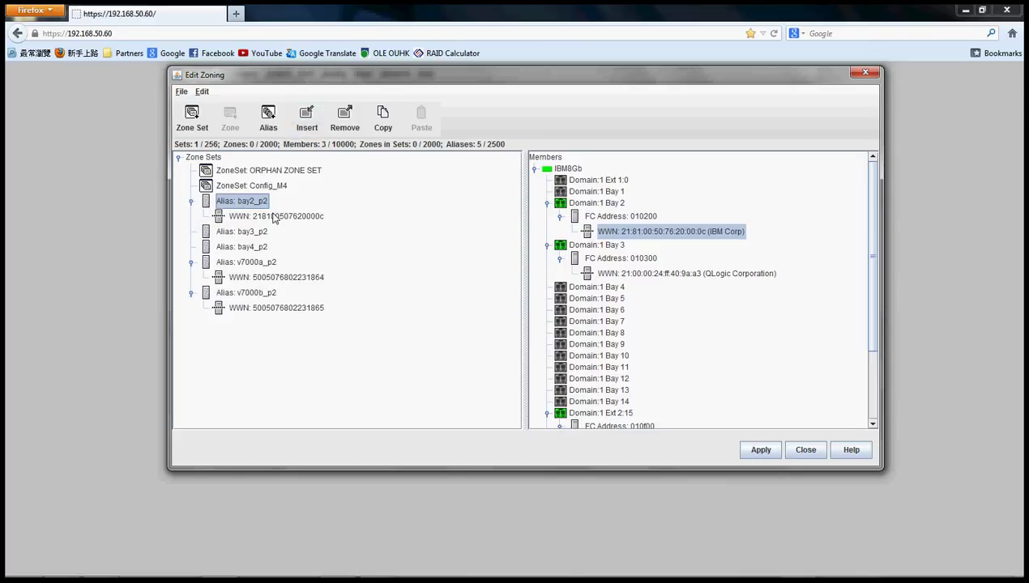
Insert the WWN 21:00:00:24:ff:40:9a:a3 under Domain:1 Bay 3 into the alias bay3_p2, and collapse all expanded aliases.
left_click(252, 232)
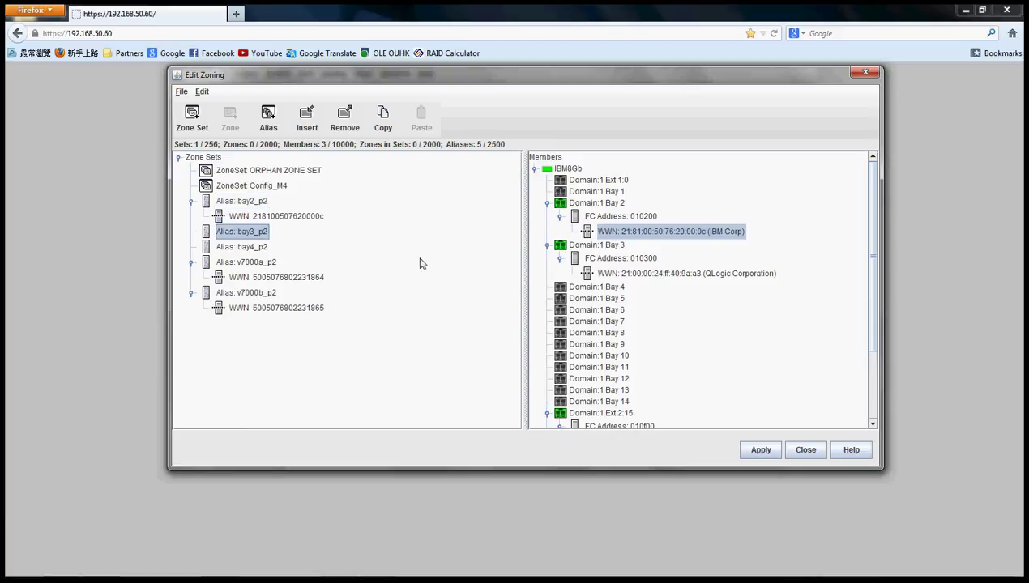
left_click(631, 276)
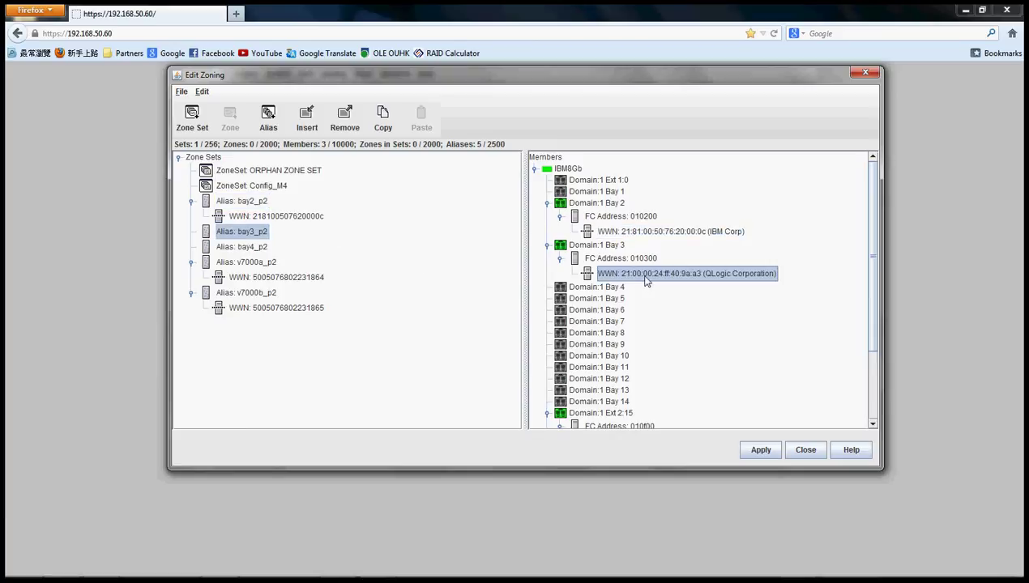
left_click(309, 118)
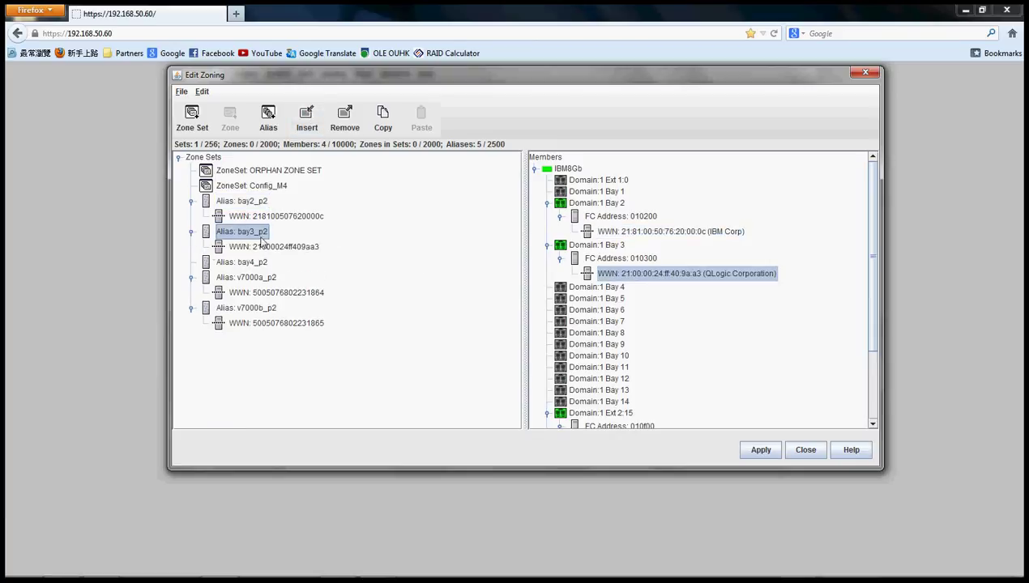
left_click(191, 201)
left_click(192, 216)
left_click(192, 247)
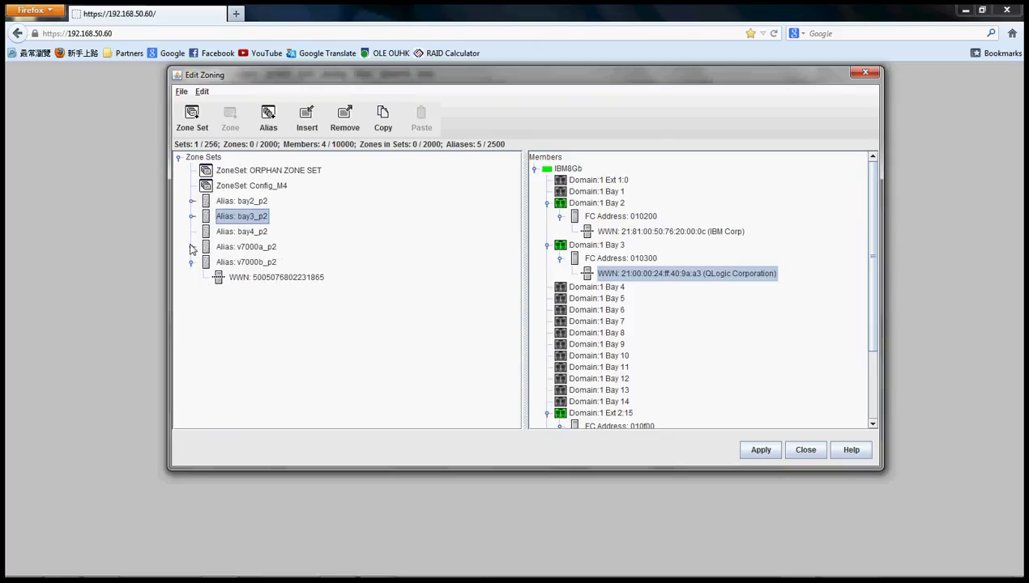
left_click(191, 262)
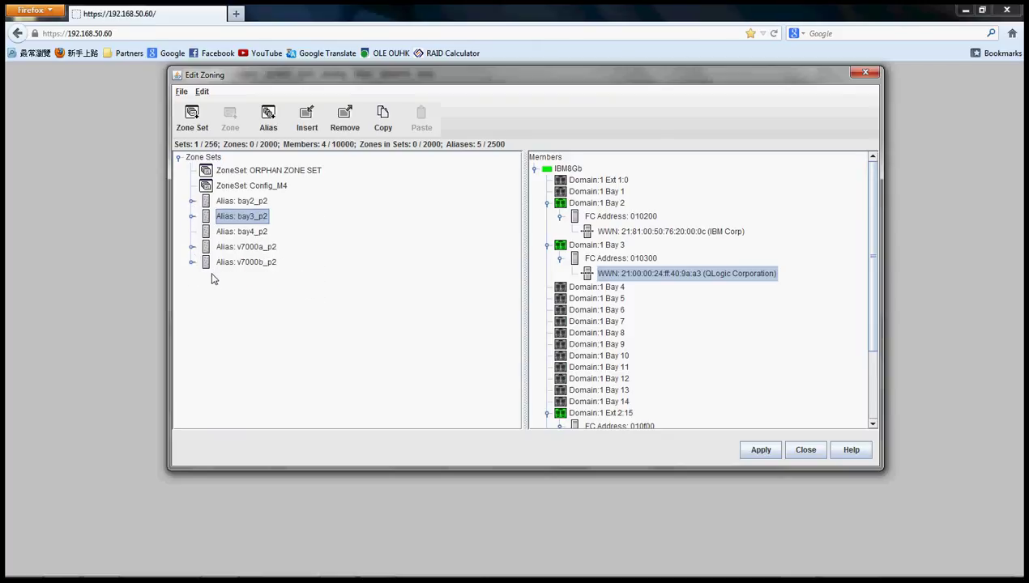
Create a zone named bay3_p2_to_v7000a_p2 in the zone set Config_M4.
left_click(267, 186)
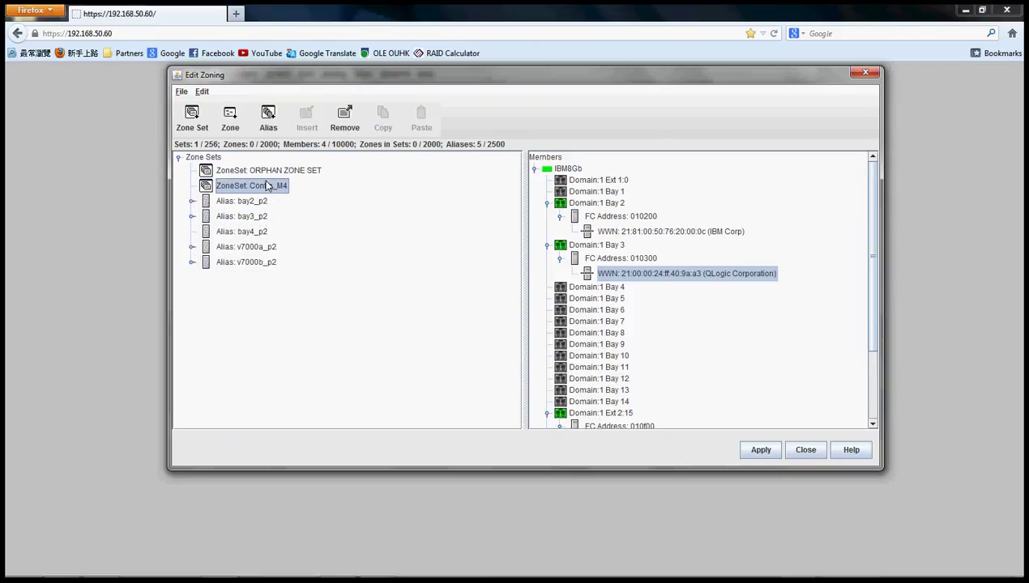
left_click(233, 120)
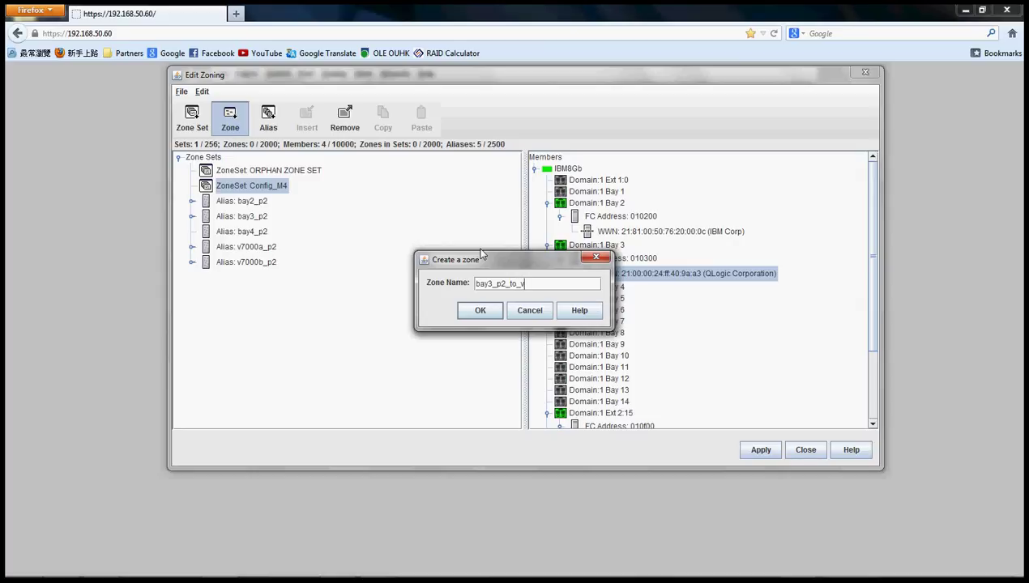
type("a_p2")
key("Return")
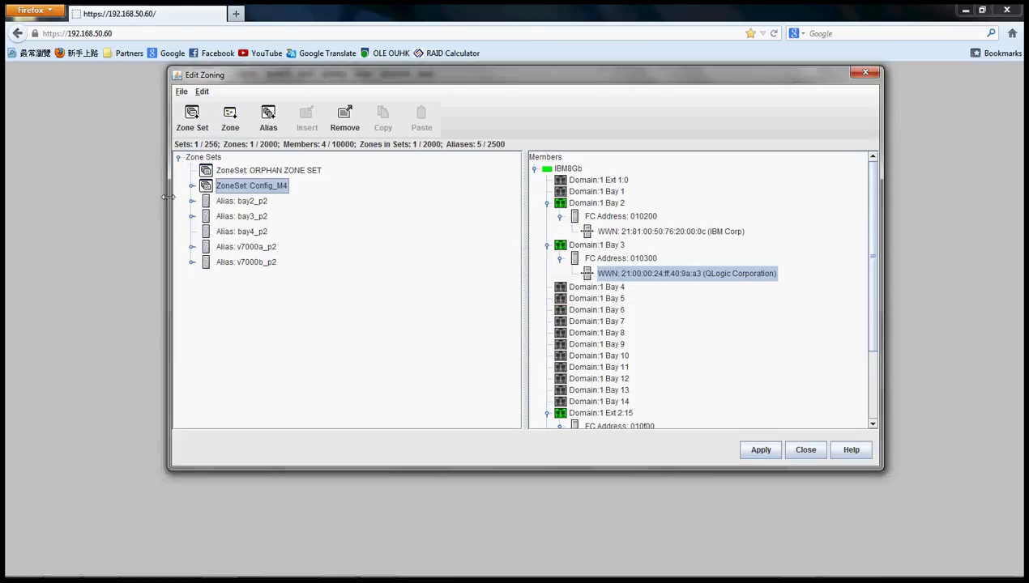
Add the alias bay3_p2 as a member of the zone bay3_p2_to_v7000a_p2 in Config_M4.
left_click(191, 187)
left_click(277, 203)
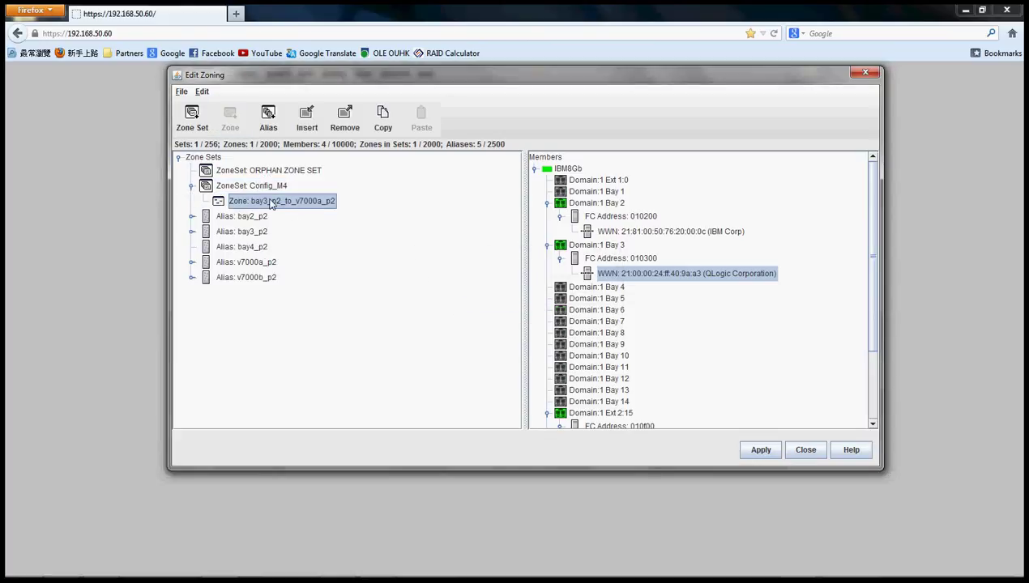
left_click(192, 231)
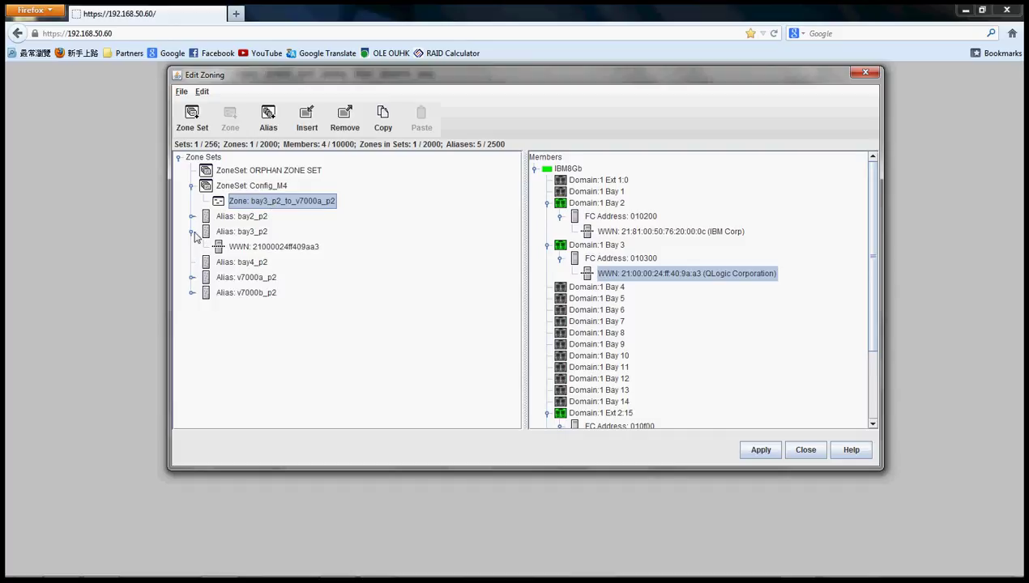
left_click(240, 232)
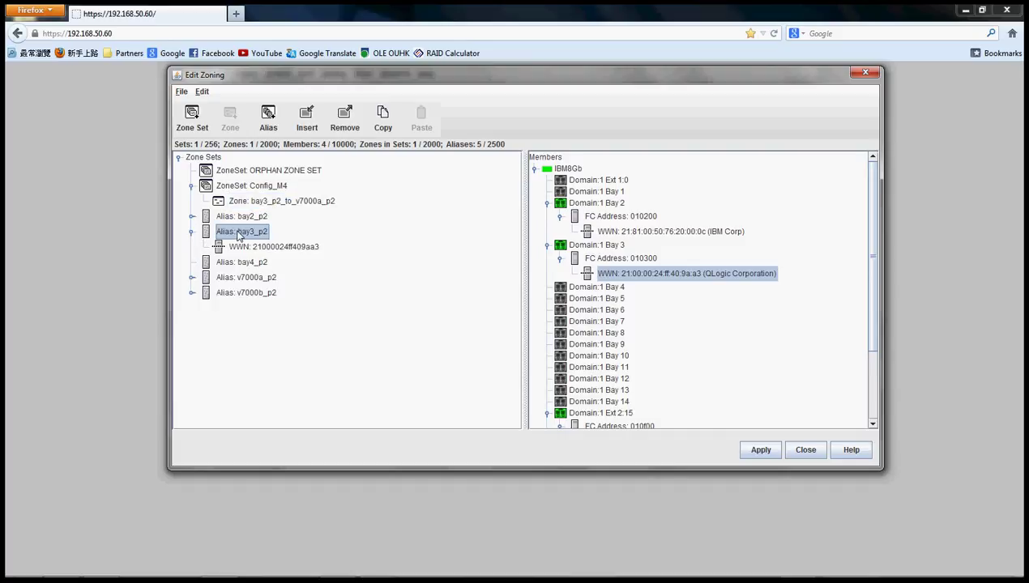
left_click_drag(240, 232, 279, 206)
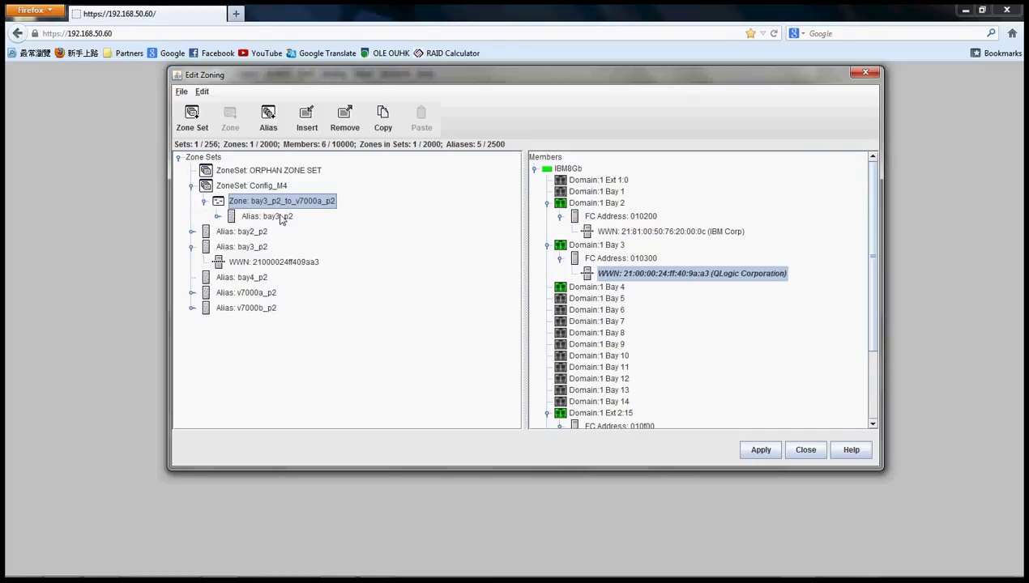
left_click(192, 246)
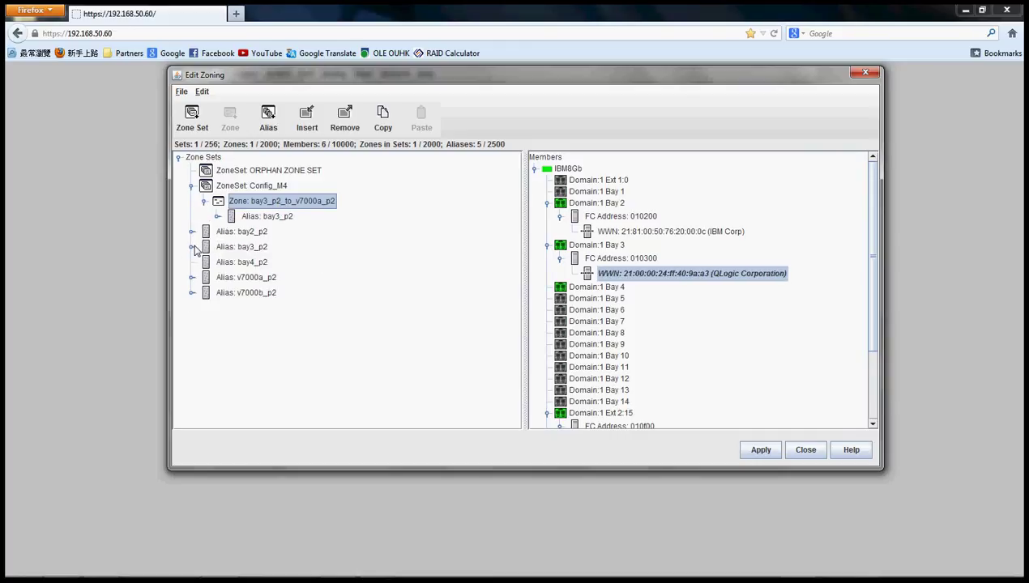
Add the alias v7000a_p2 as a member of the zone bay3_p2_to_v7000a_p2 and collapse that zone.
left_click(259, 279)
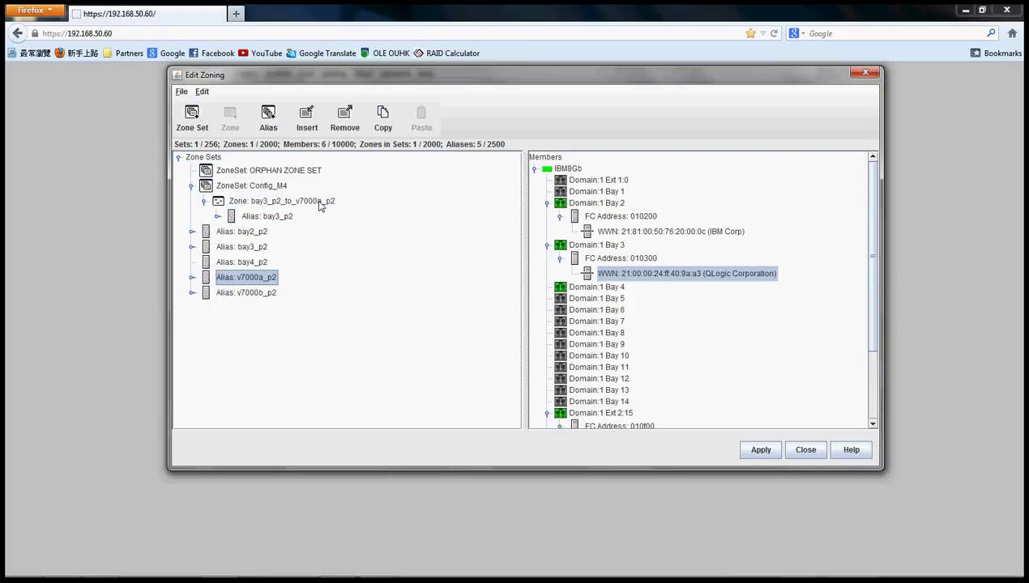
left_click(316, 202)
left_click(259, 278)
left_click_drag(257, 280, 306, 207)
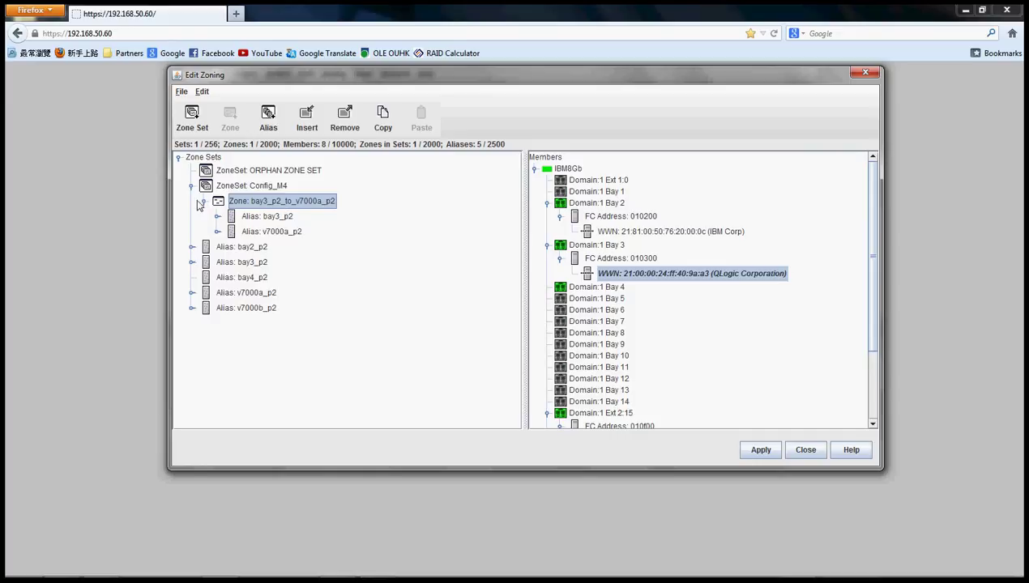
left_click(205, 202)
Create a second zone named bay3_p2_to_v7000b_p2 in the zone set Config_M4.
left_click(251, 187)
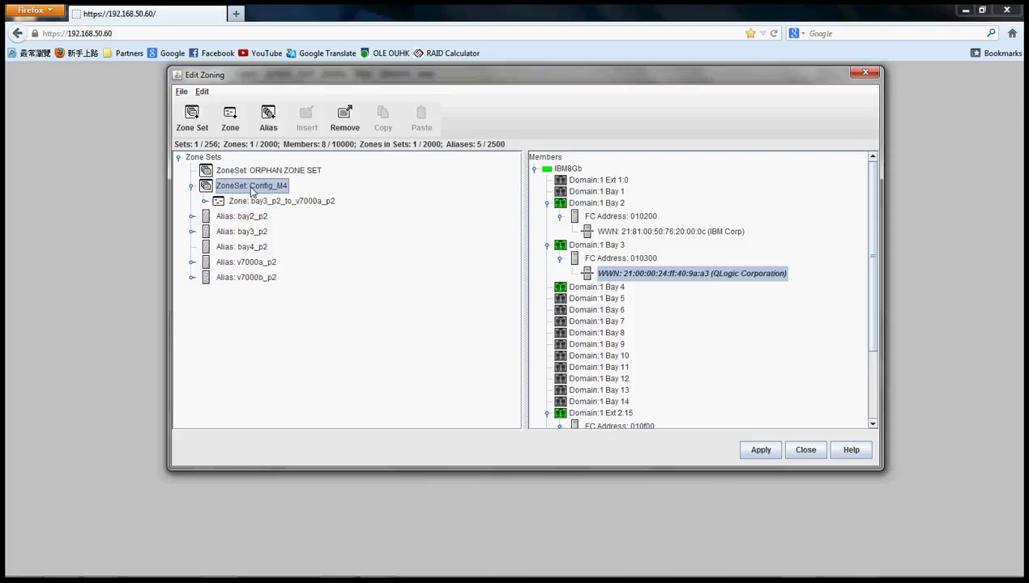
left_click(230, 125)
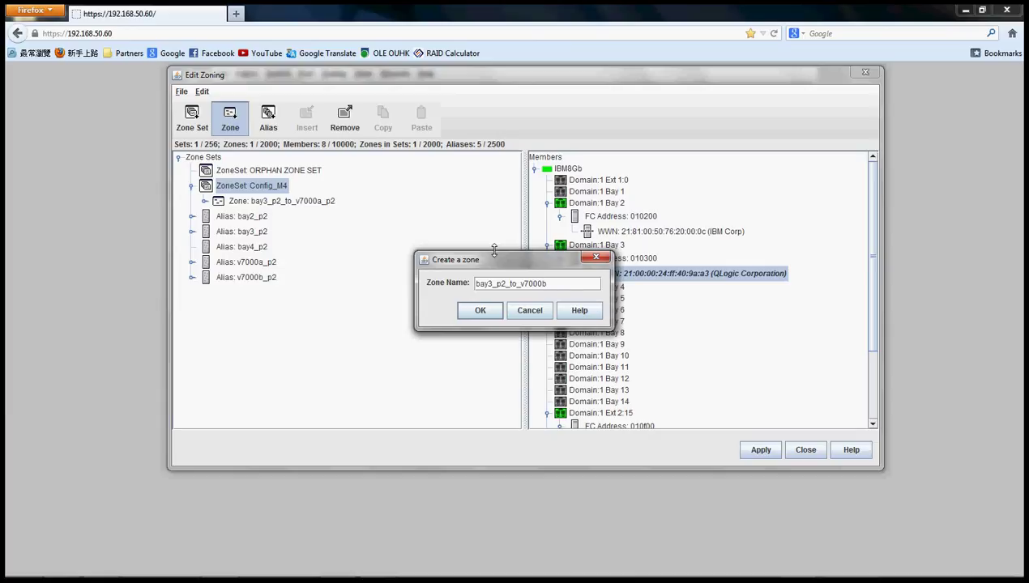
key("Return")
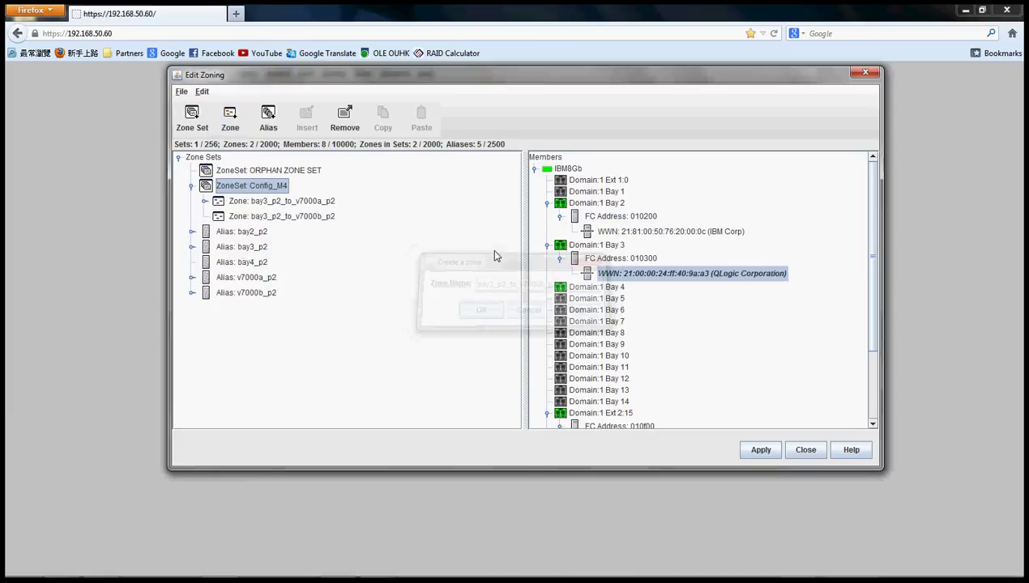
Add the alias bay3_p2 as a member of the zone bay3_p2_to_v7000b_p2.
left_click(322, 218)
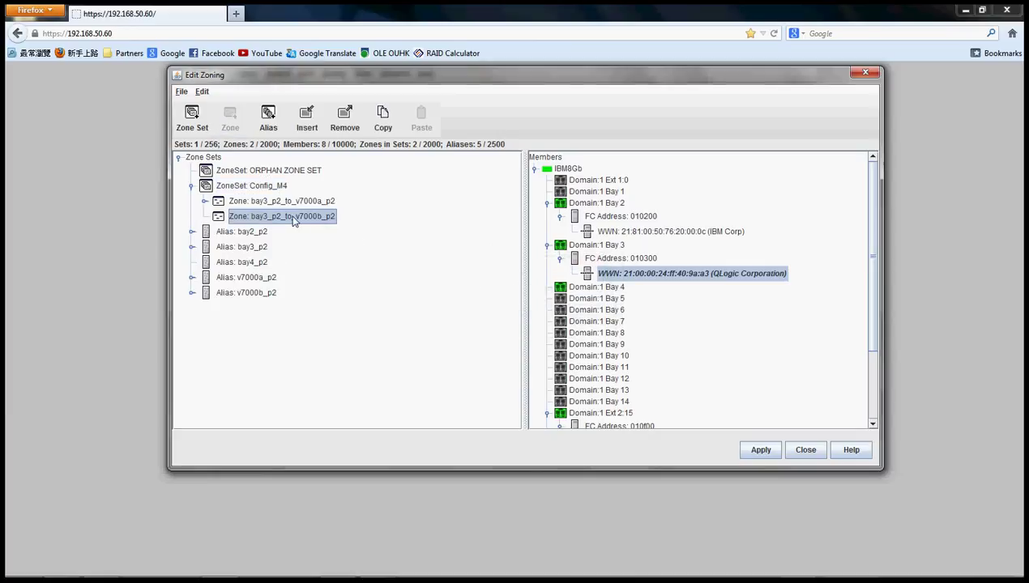
left_click(236, 253)
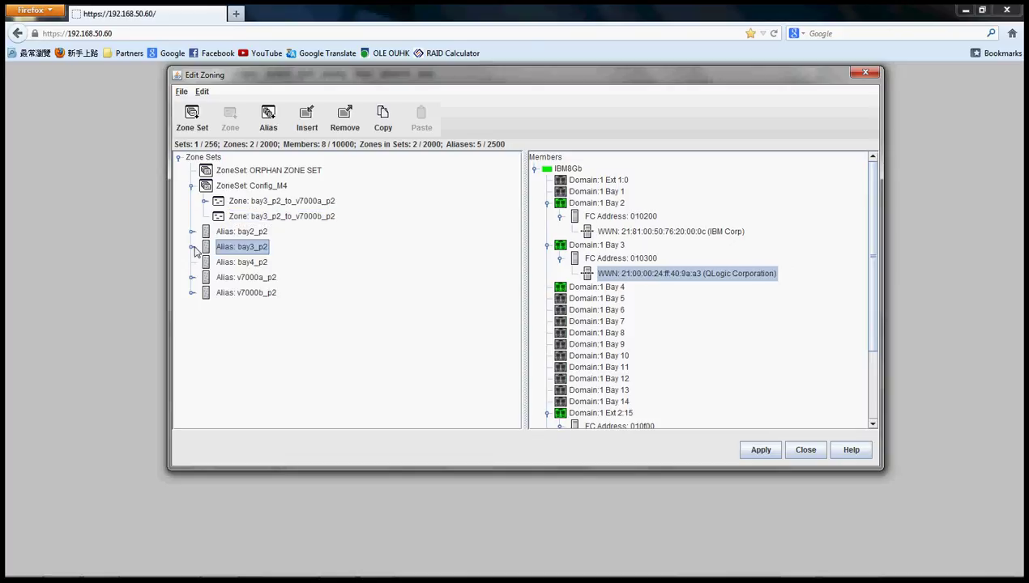
left_click(192, 247)
left_click(192, 247)
left_click_drag(241, 248, 282, 220)
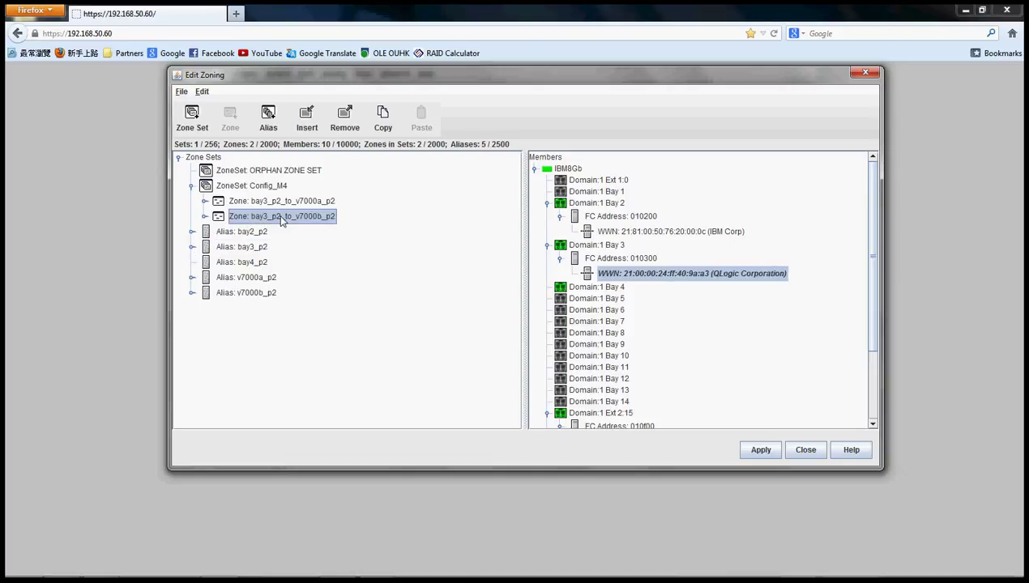
Add the alias v7000b_p2 as a member of the zone bay3_p2_to_v7000b_p2.
left_click(248, 292)
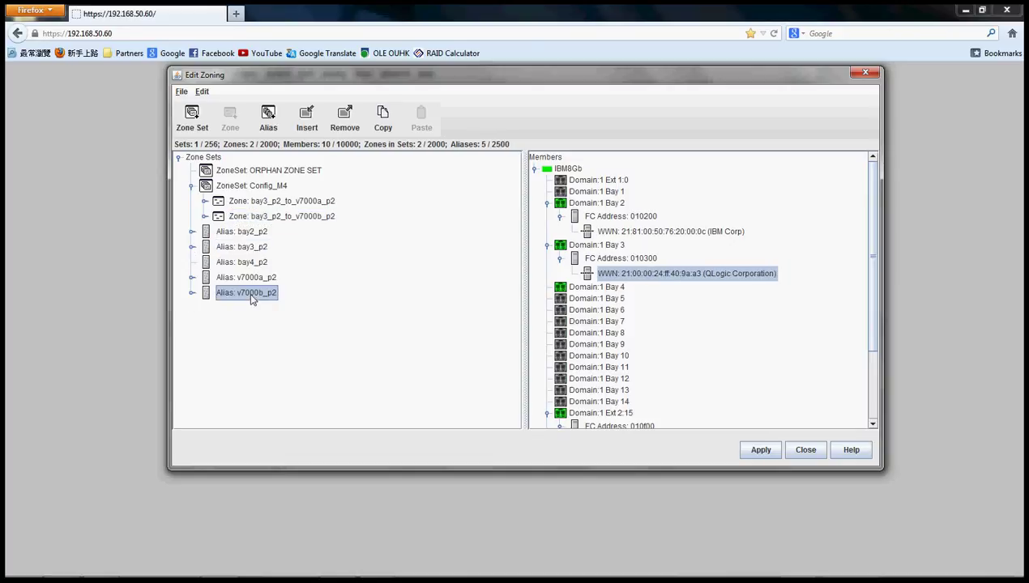
left_click(191, 294)
left_click(188, 295)
left_click_drag(269, 294, 311, 222)
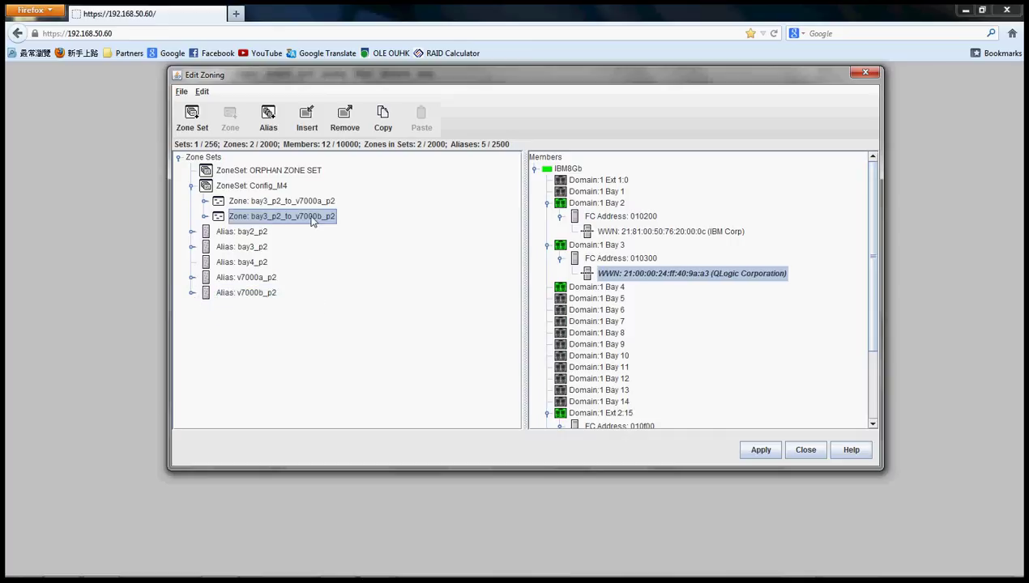
Expand both zones in Config_M4 and examine their member aliases and the WWN in each alias.
left_click(205, 216)
left_click(204, 201)
left_click(217, 217)
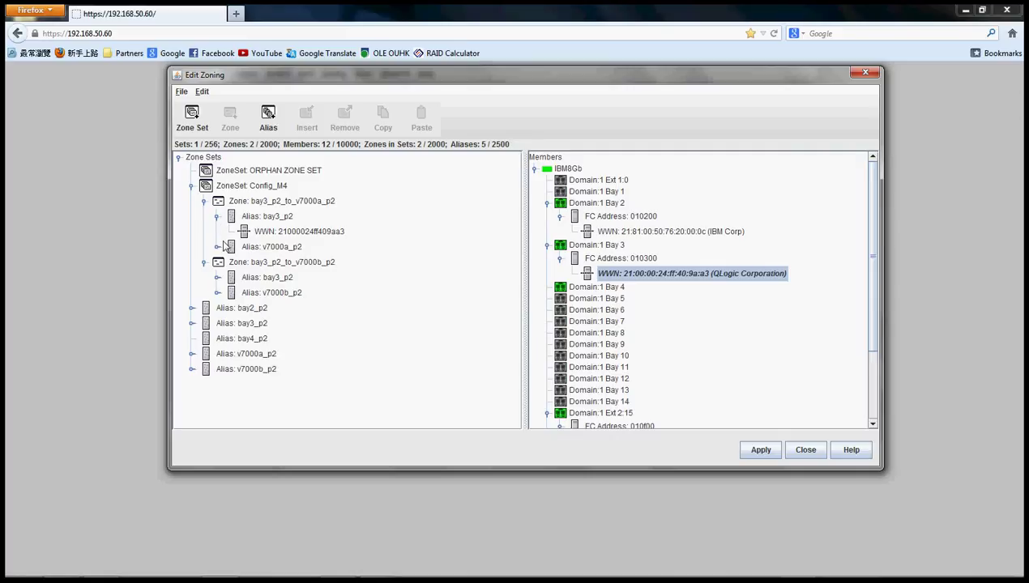
left_click(218, 247)
left_click(217, 293)
left_click(217, 323)
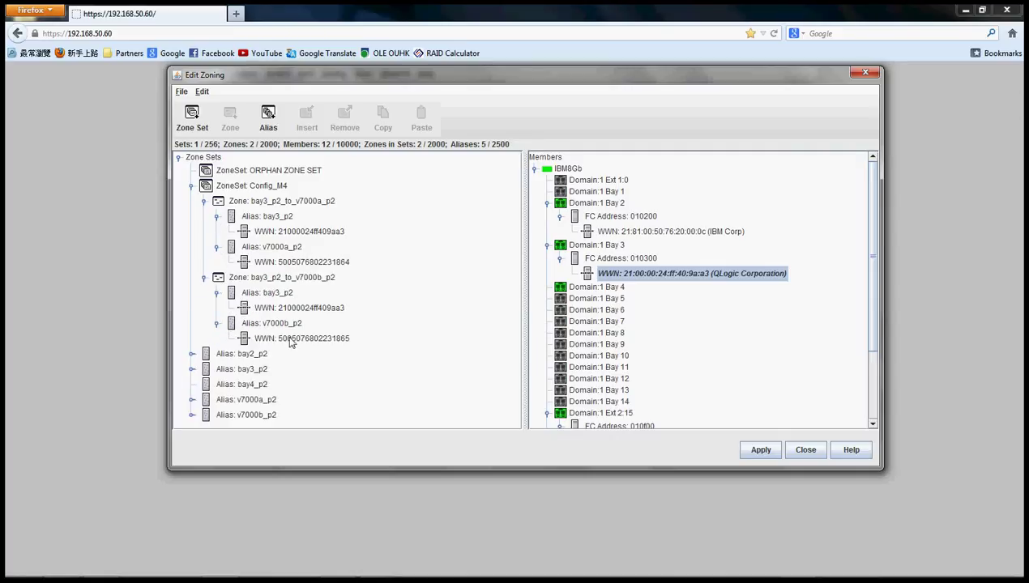
left_click(280, 202)
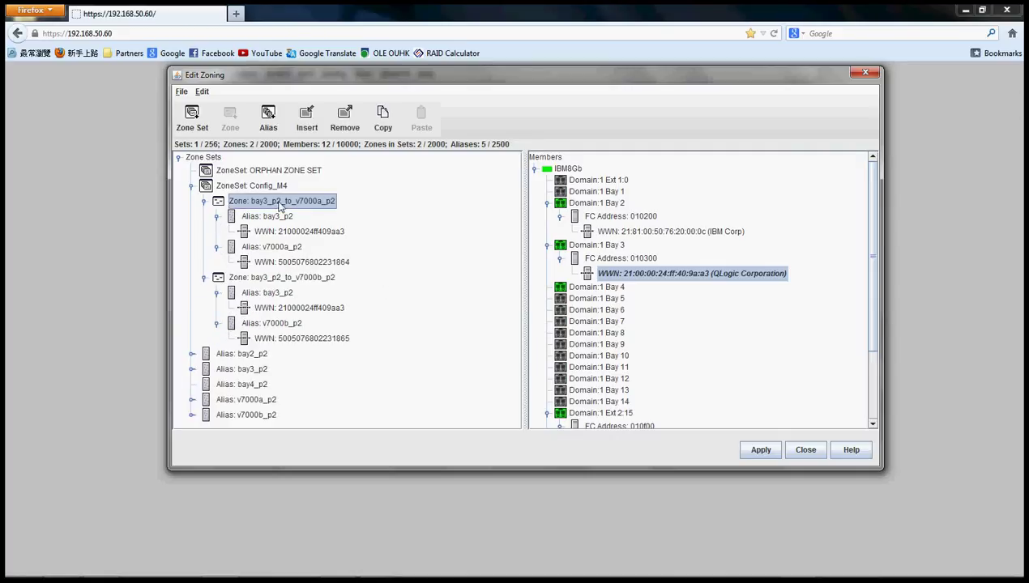
left_click(269, 218)
left_click(282, 250)
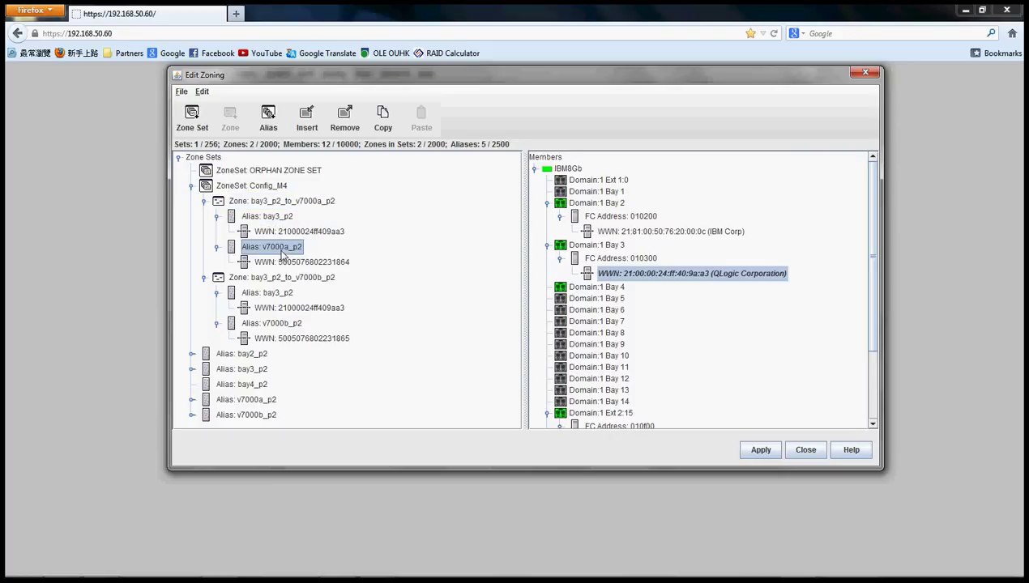
left_click(277, 279)
left_click(281, 295)
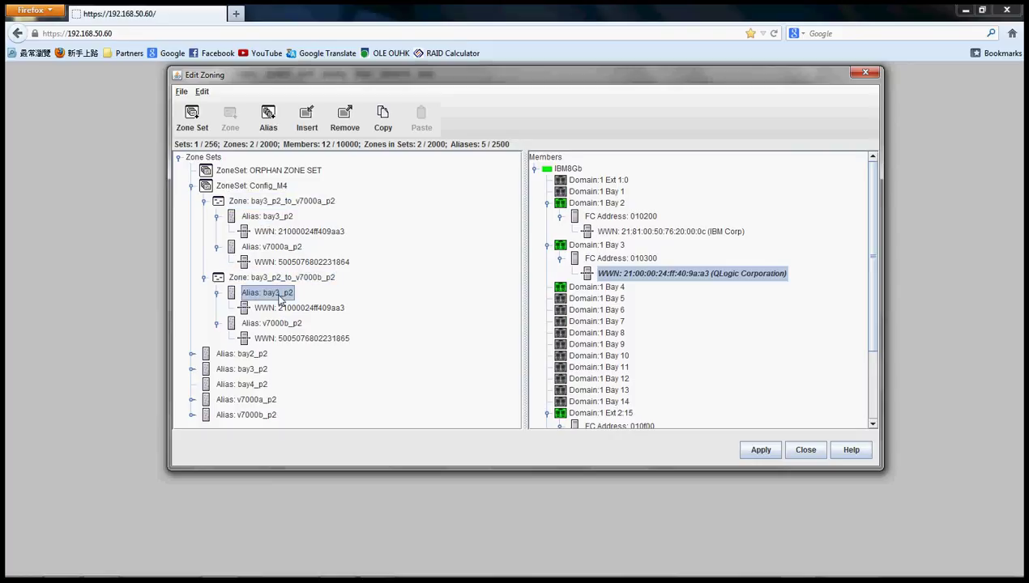
left_click(285, 324)
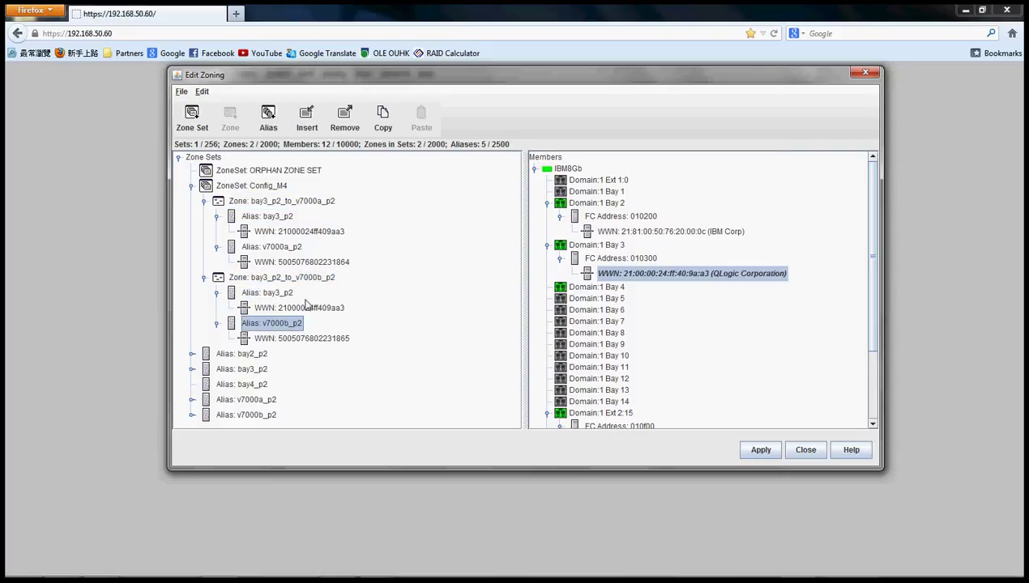
Apply and save the zoning changes with Config_M4 as the set to activate, and close the zoning editor.
left_click(753, 456)
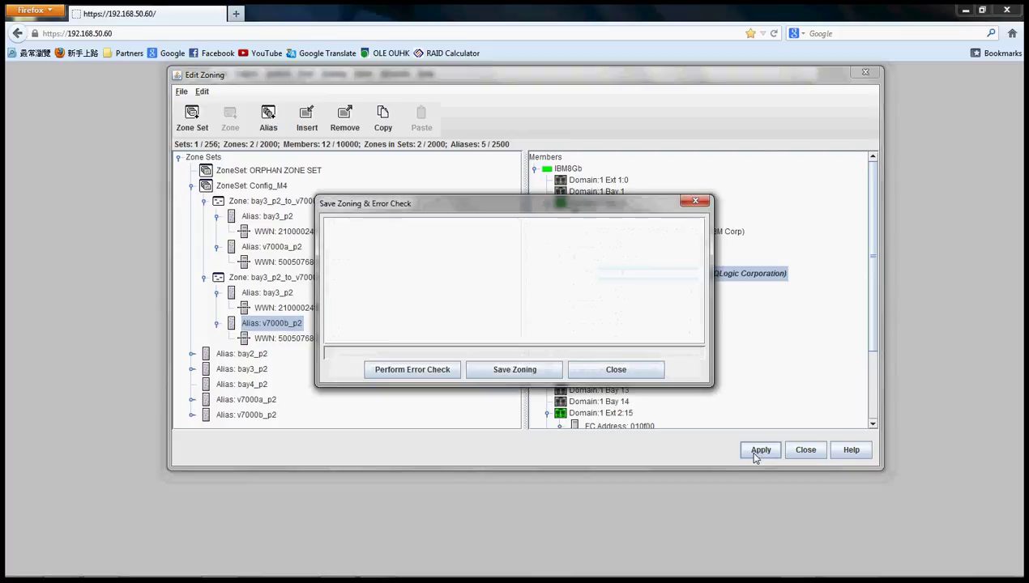
left_click(532, 377)
left_click(497, 309)
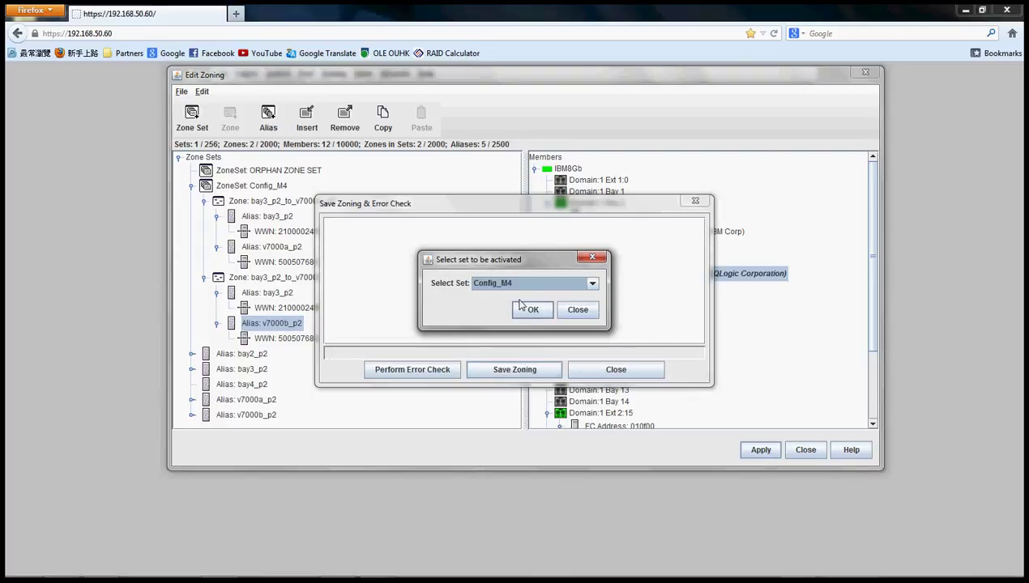
left_click(532, 311)
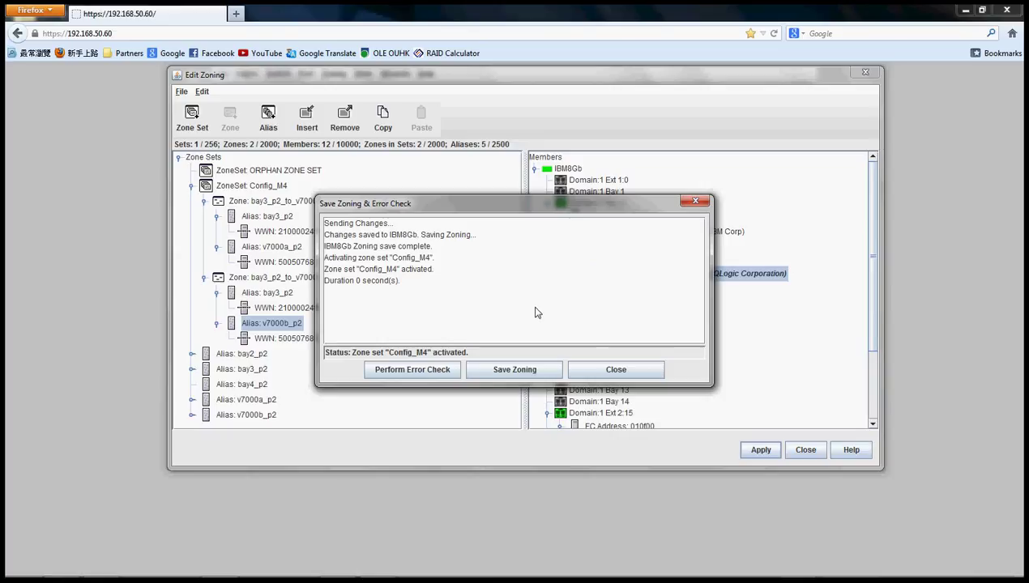
left_click(615, 369)
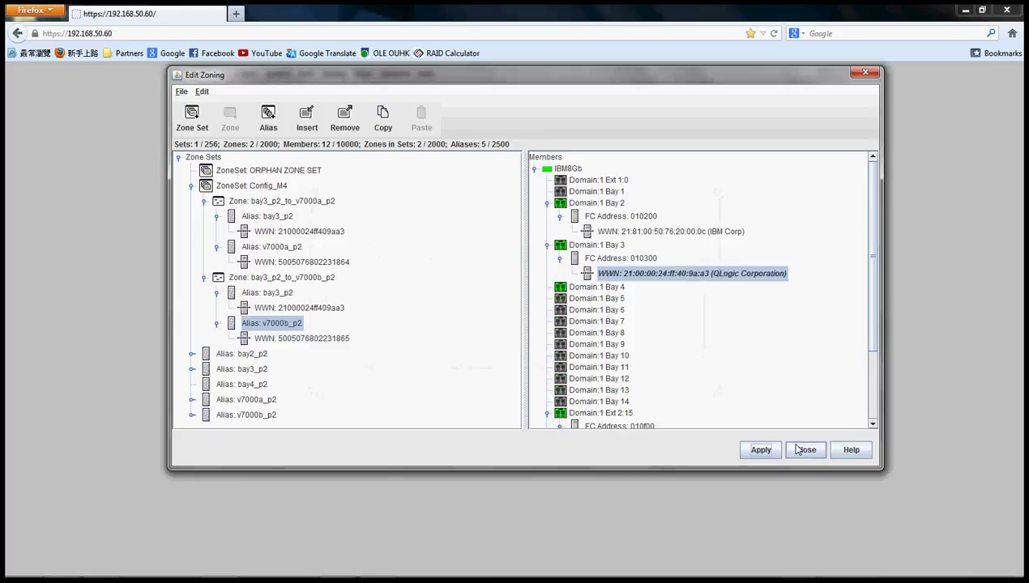
left_click(802, 450)
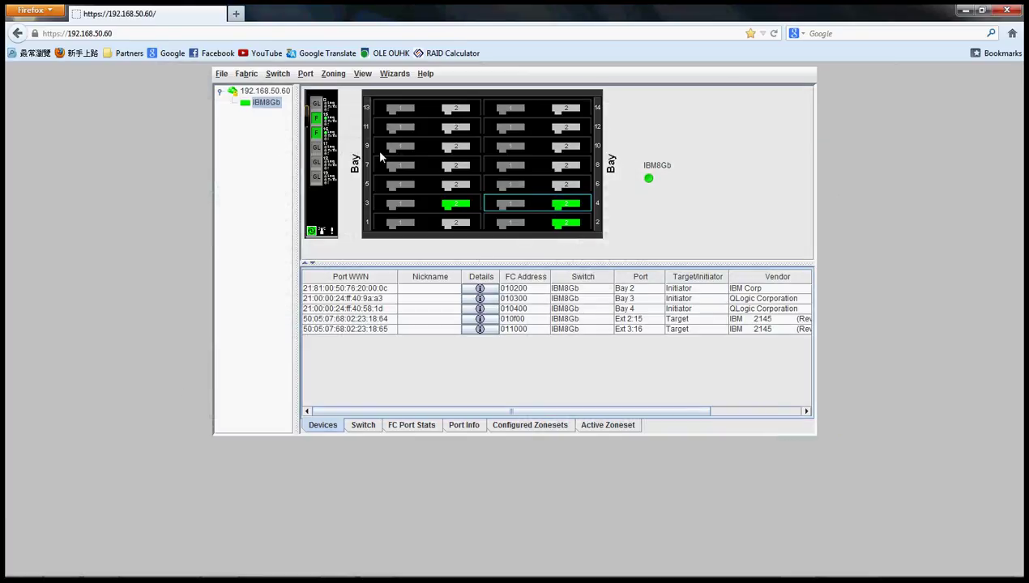
Activate the zone set Config_M4 on the switch IBM8Gb with the Activate Zone Set command.
left_click(331, 77)
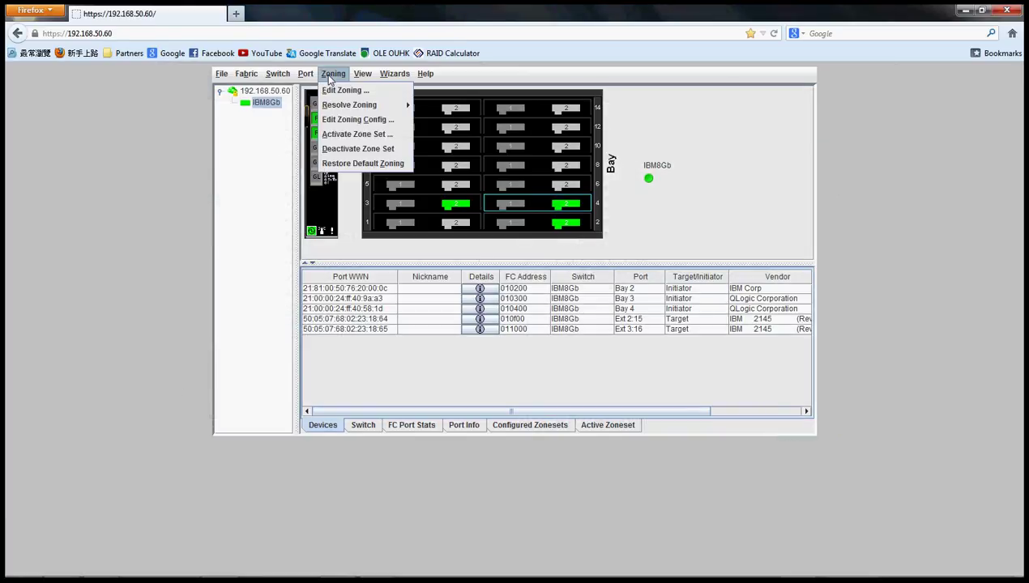
left_click(356, 134)
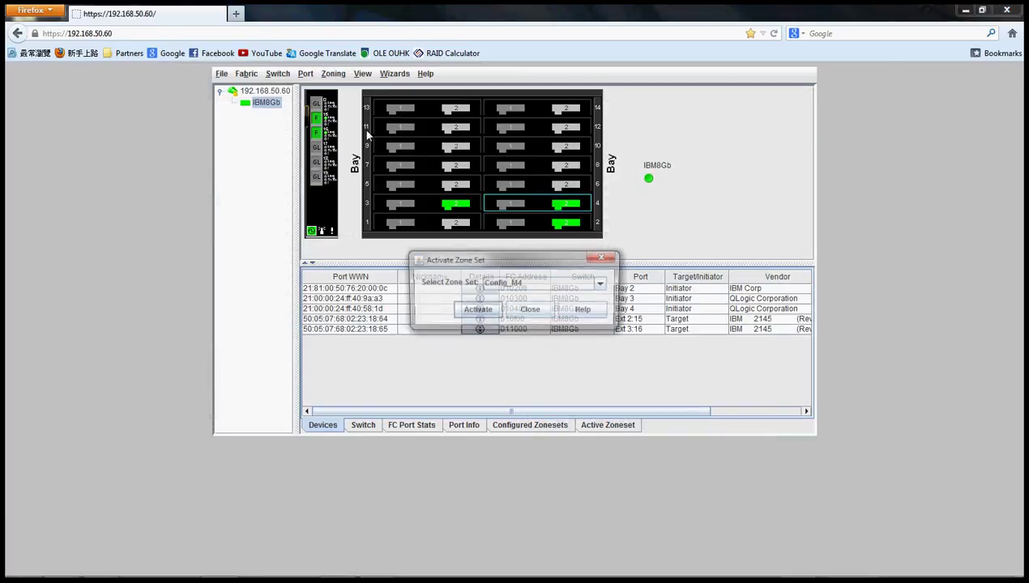
left_click(478, 311)
left_click(514, 270)
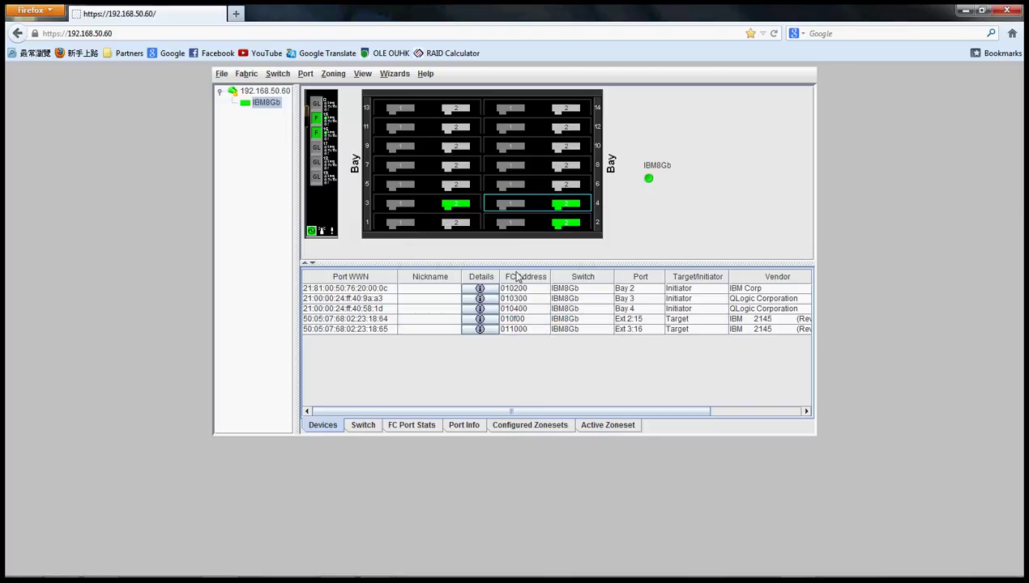